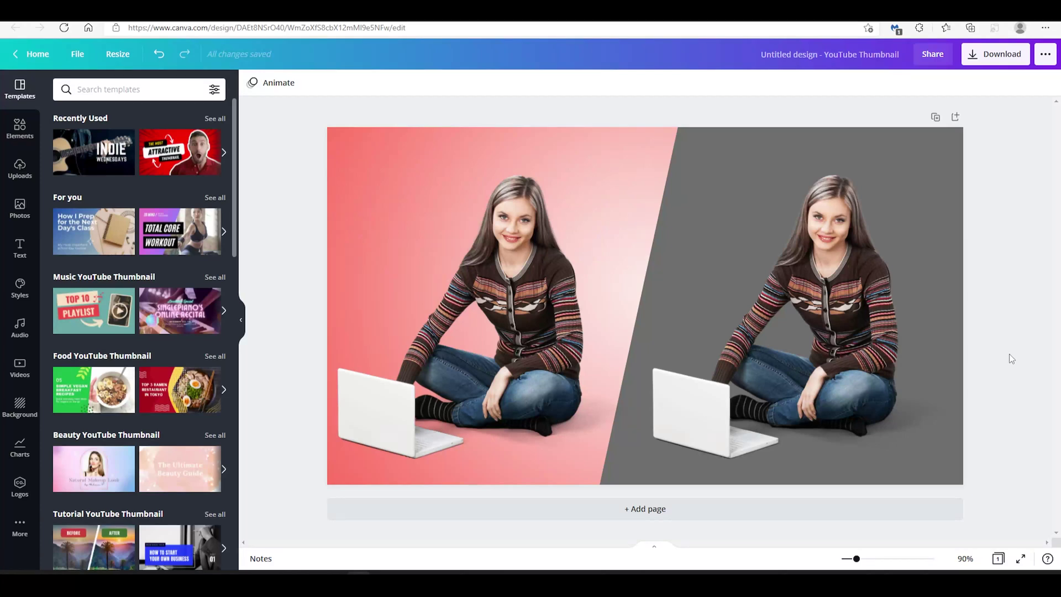
- Duplicate the thumbnail page into Page 2, then reselect the right woman cutout
{"action": "left_click", "coordinate": [858, 309]}
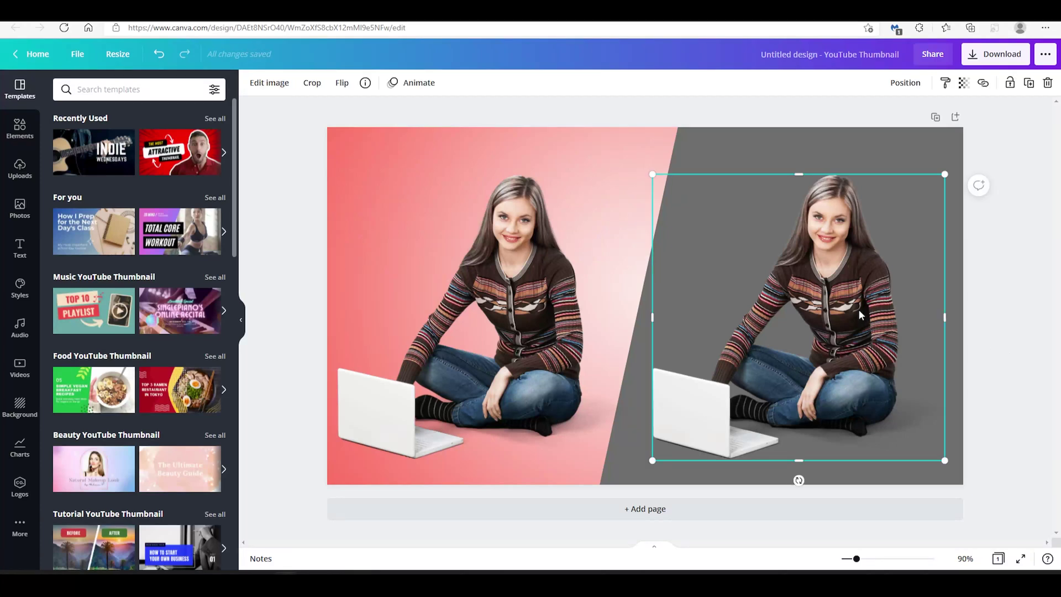
{"action": "left_click", "coordinate": [993, 298]}
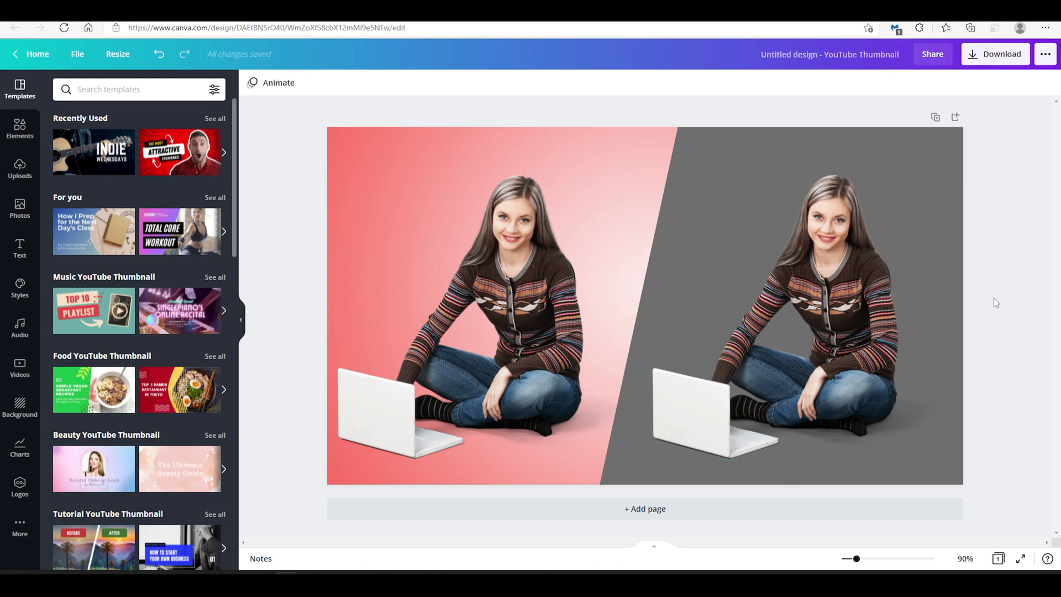
{"action": "left_click", "coordinate": [934, 116]}
{"action": "scroll", "coordinate": [992, 364], "scroll_direction": "up", "scroll_amount": 3}
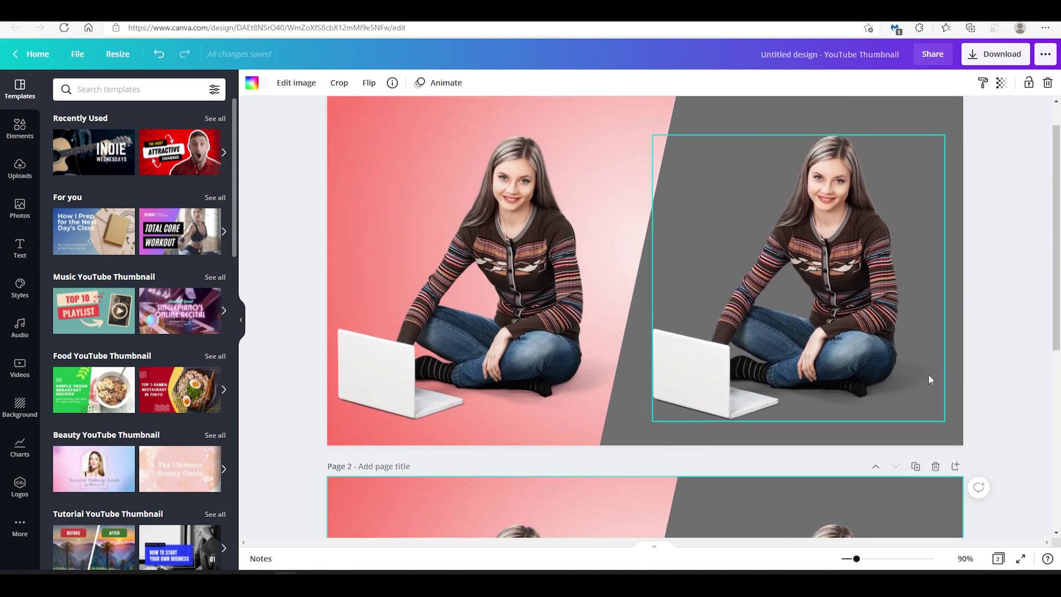
{"action": "scroll", "coordinate": [952, 372], "scroll_direction": "down", "scroll_amount": 5}
{"action": "scroll", "coordinate": [952, 372], "scroll_direction": "up", "scroll_amount": 5}
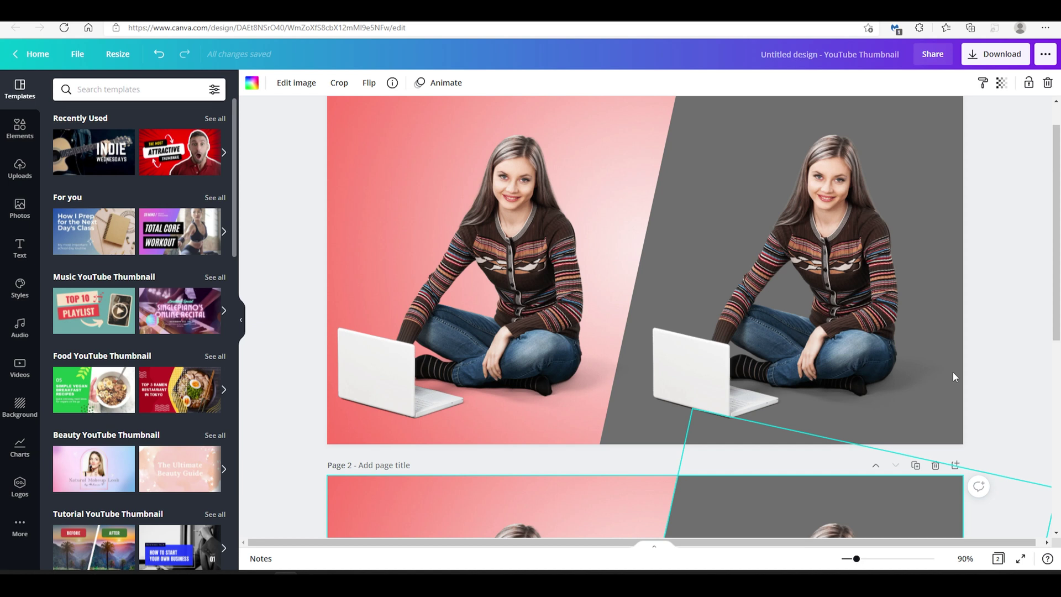
{"action": "left_click", "coordinate": [859, 274]}
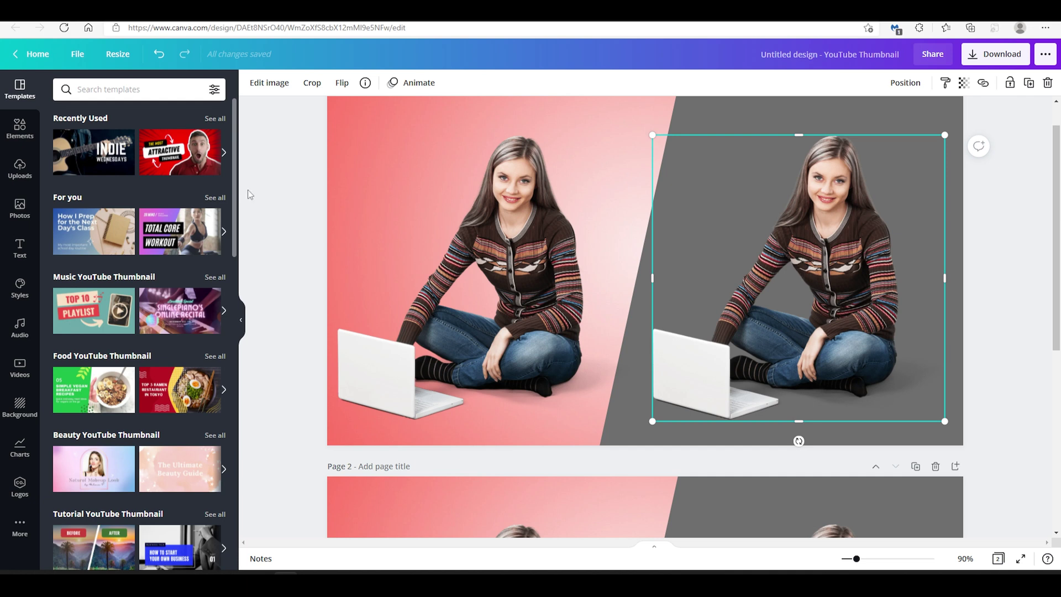
- Open Edit image for the right cutout and show all shadow styles
{"action": "left_click", "coordinate": [269, 83]}
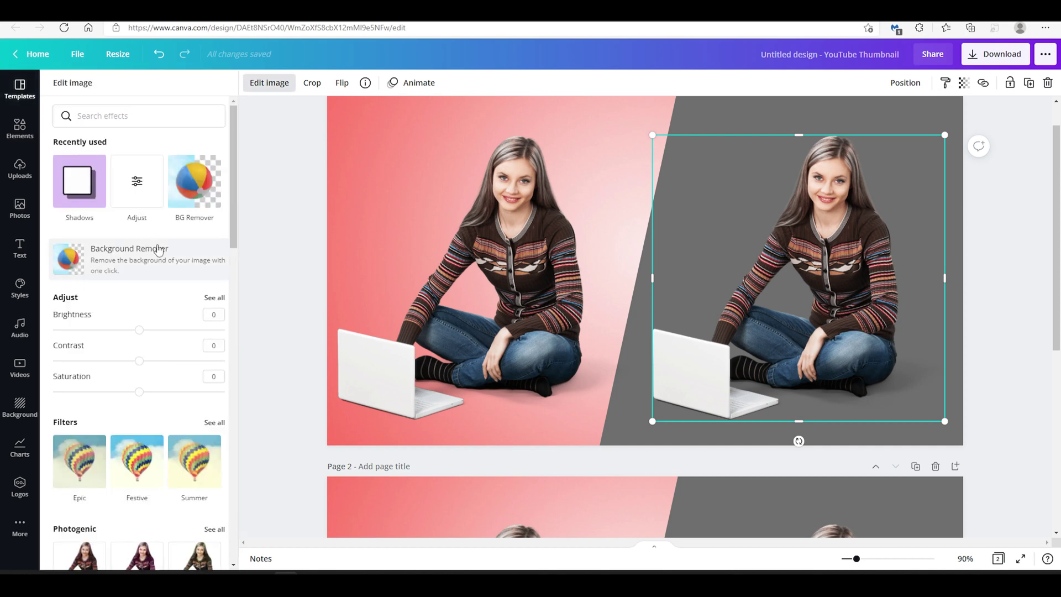
{"action": "scroll", "coordinate": [158, 255], "scroll_direction": "down", "scroll_amount": 5}
{"action": "scroll", "coordinate": [157, 255], "scroll_direction": "down", "scroll_amount": 4}
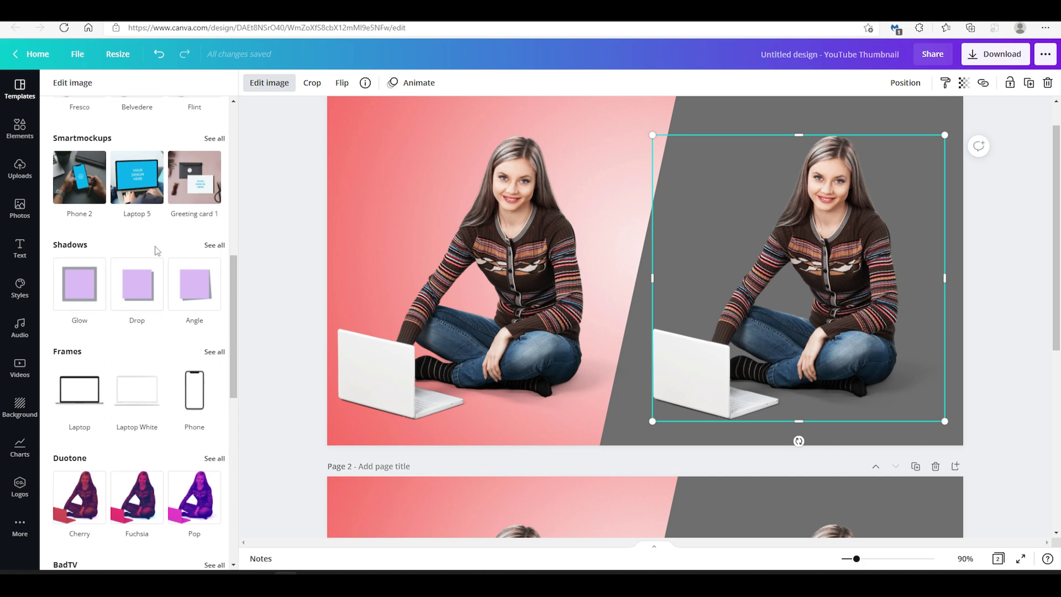
{"action": "scroll", "coordinate": [210, 250], "scroll_direction": "down", "scroll_amount": 5}
{"action": "scroll", "coordinate": [209, 250], "scroll_direction": "down", "scroll_amount": 3}
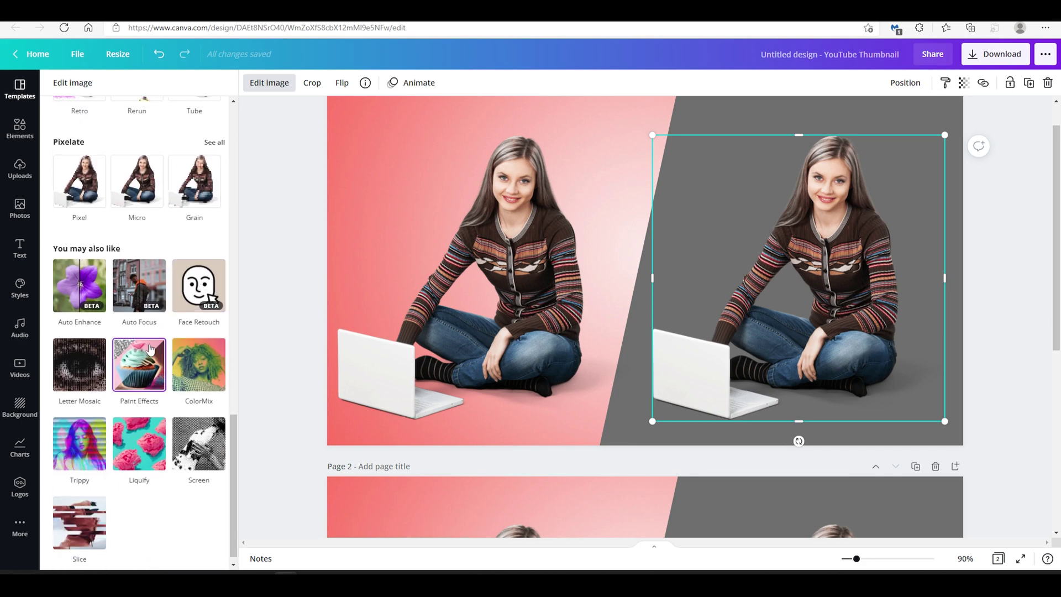
{"action": "scroll", "coordinate": [171, 341], "scroll_direction": "up", "scroll_amount": 6}
{"action": "scroll", "coordinate": [172, 341], "scroll_direction": "up", "scroll_amount": 4}
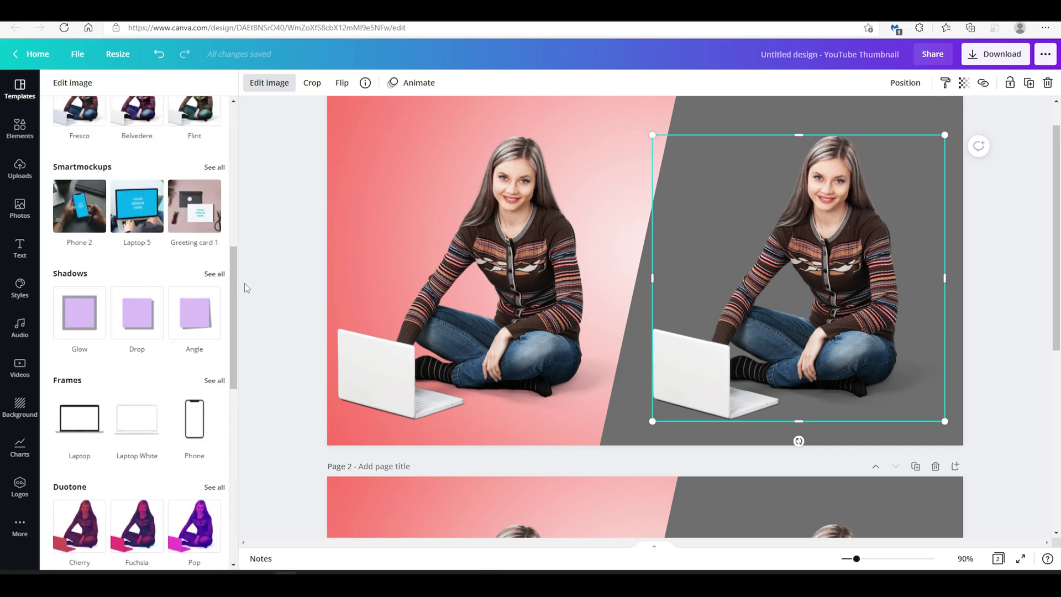
{"action": "left_click", "coordinate": [214, 274]}
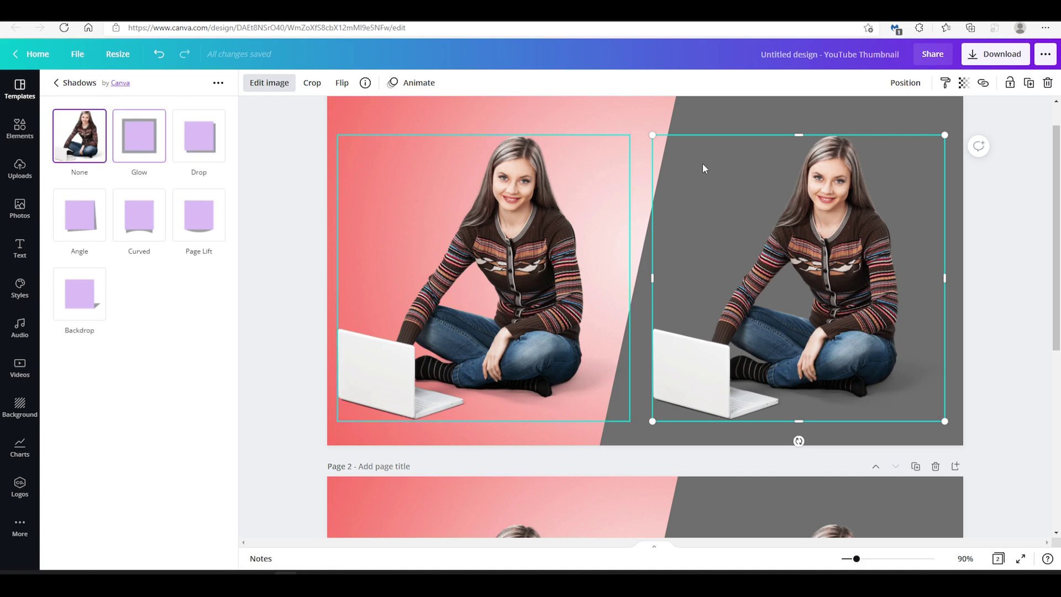
- Apply a white Glow to the cutout with Blur 0, Transparency 100, Size 10
{"action": "left_click", "coordinate": [140, 138]}
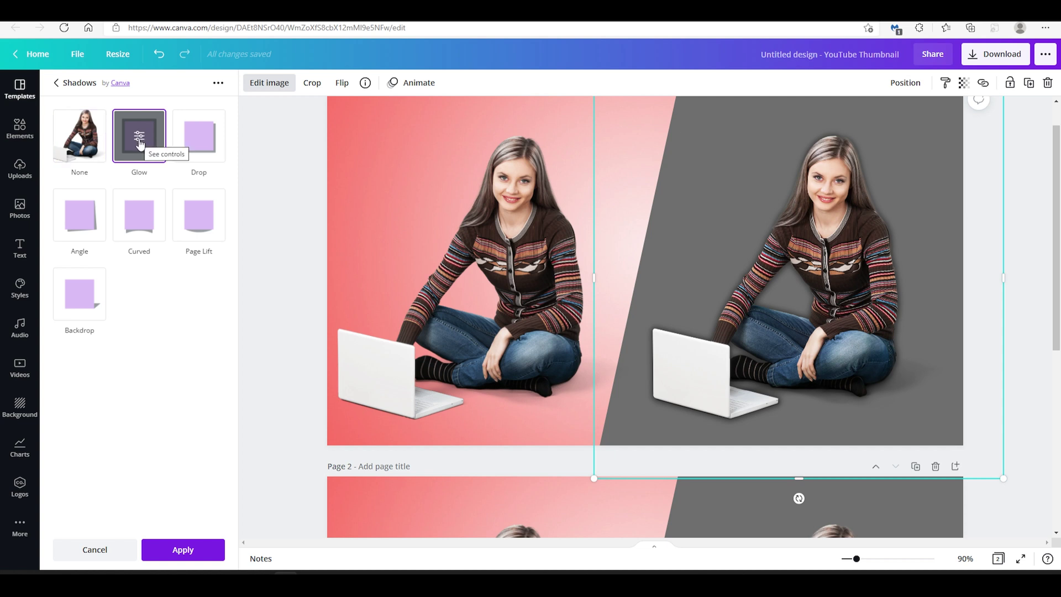
{"action": "left_click", "coordinate": [139, 143]}
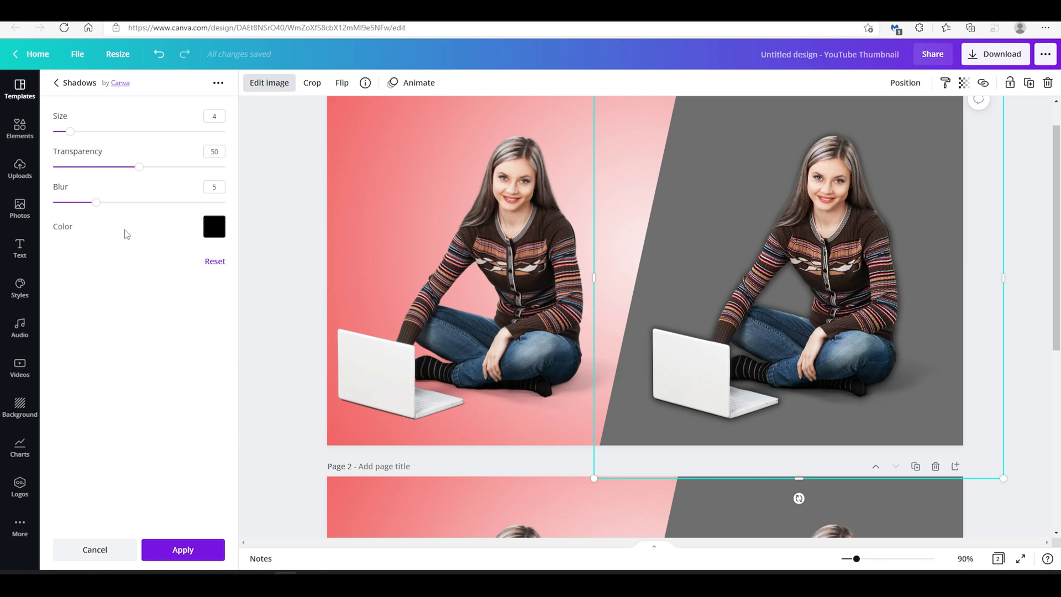
{"action": "left_click", "coordinate": [214, 226]}
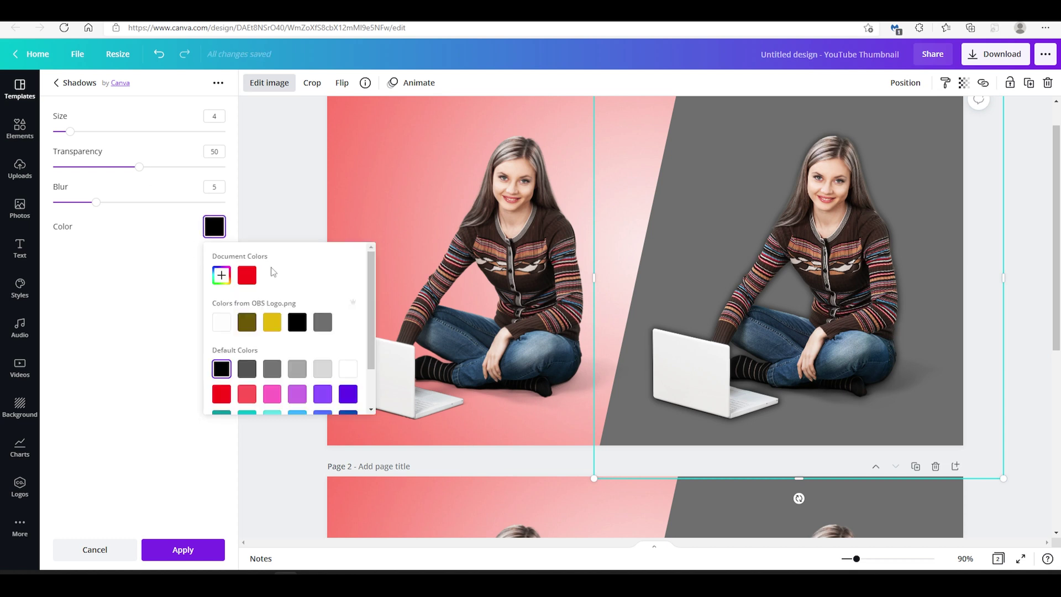
{"action": "left_click", "coordinate": [348, 369]}
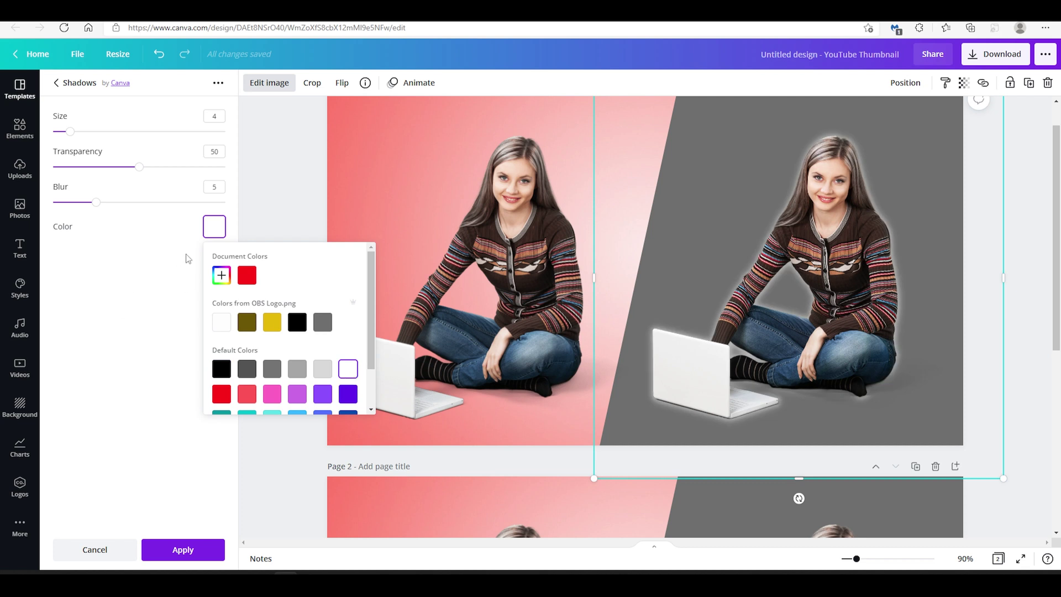
{"action": "left_click", "coordinate": [159, 262]}
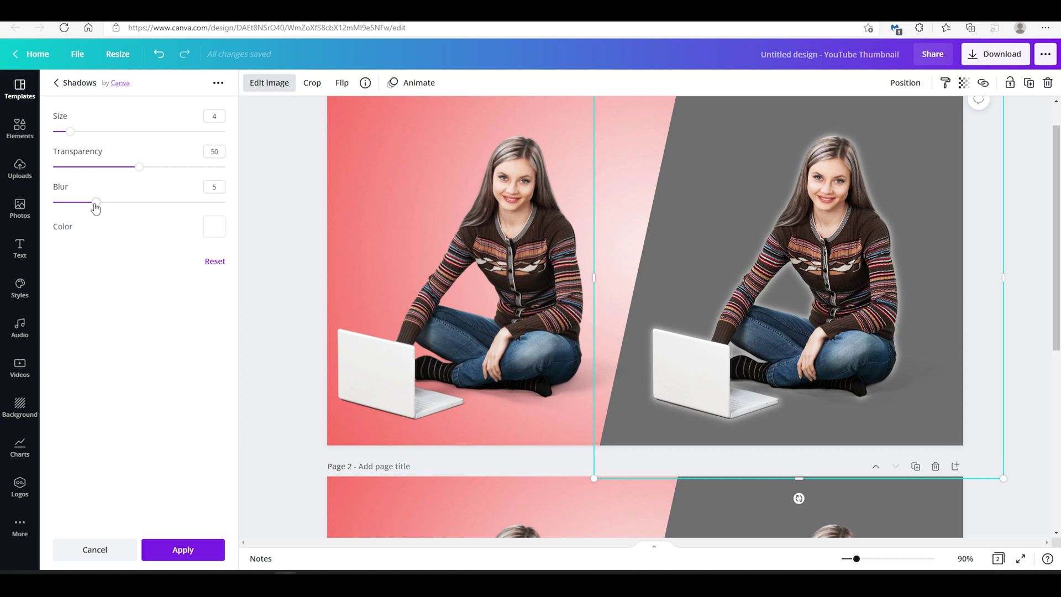
{"action": "left_click_drag", "start_coordinate": [95, 202], "coordinate": [48, 206]}
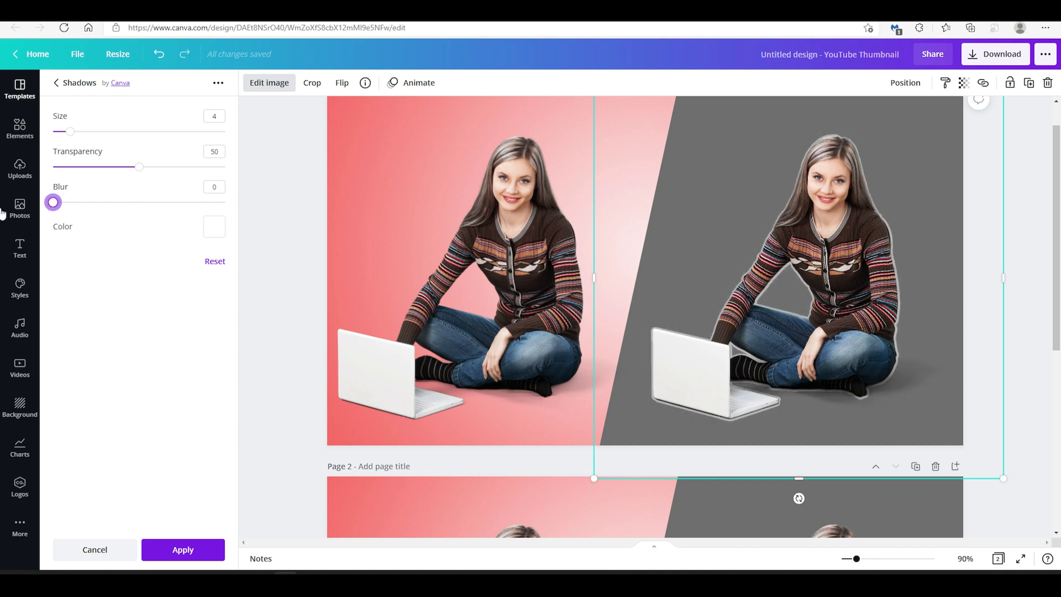
{"action": "left_click_drag", "start_coordinate": [139, 167], "coordinate": [245, 174]}
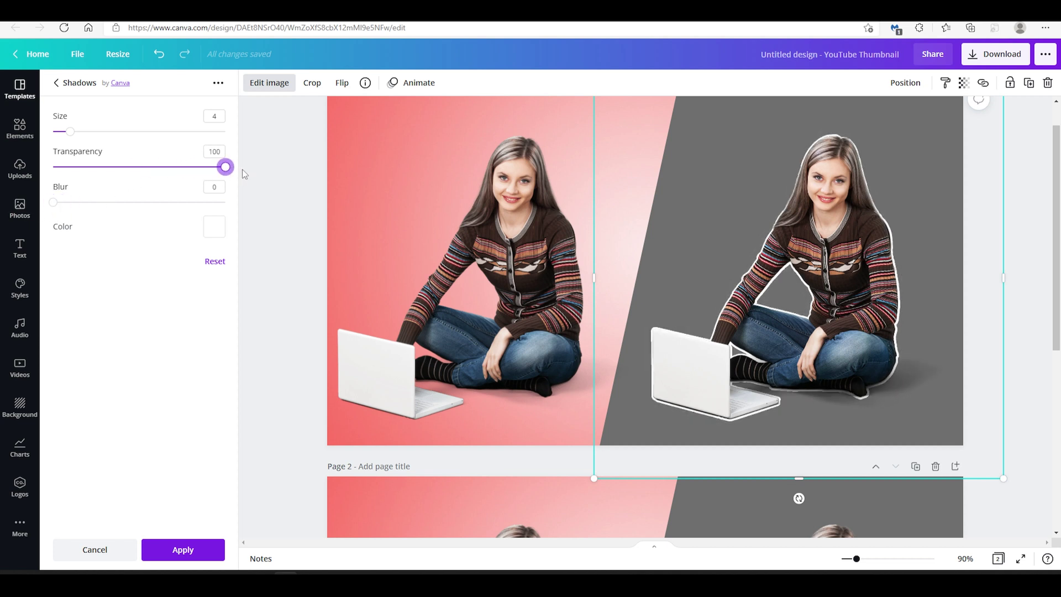
{"action": "left_click_drag", "start_coordinate": [63, 131], "coordinate": [99, 133]}
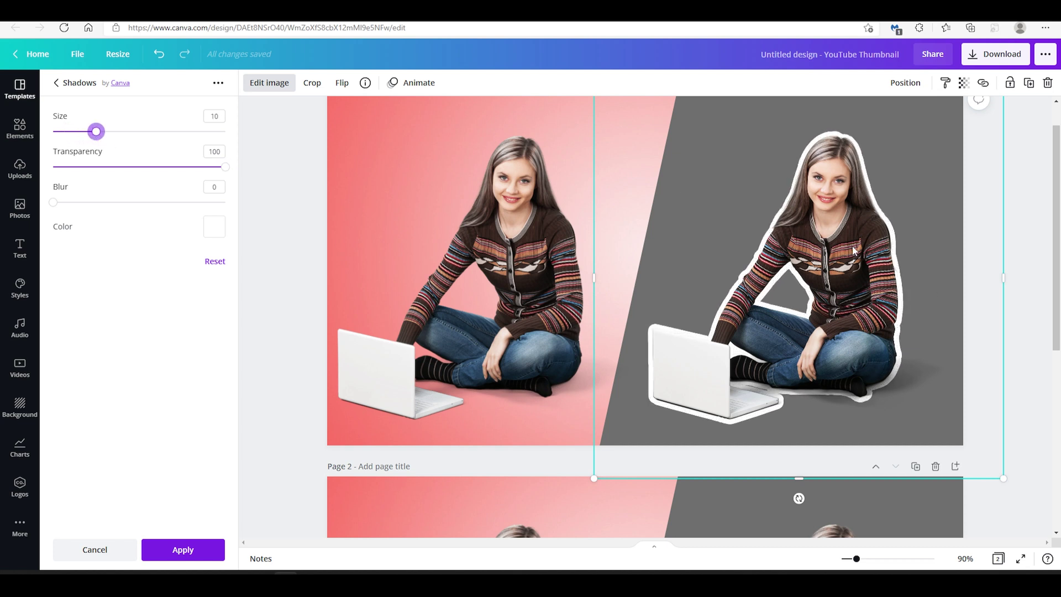
{"action": "left_click", "coordinate": [1021, 295]}
{"action": "scroll", "coordinate": [1018, 303], "scroll_direction": "up", "scroll_amount": 2}
{"action": "left_click", "coordinate": [897, 276]}
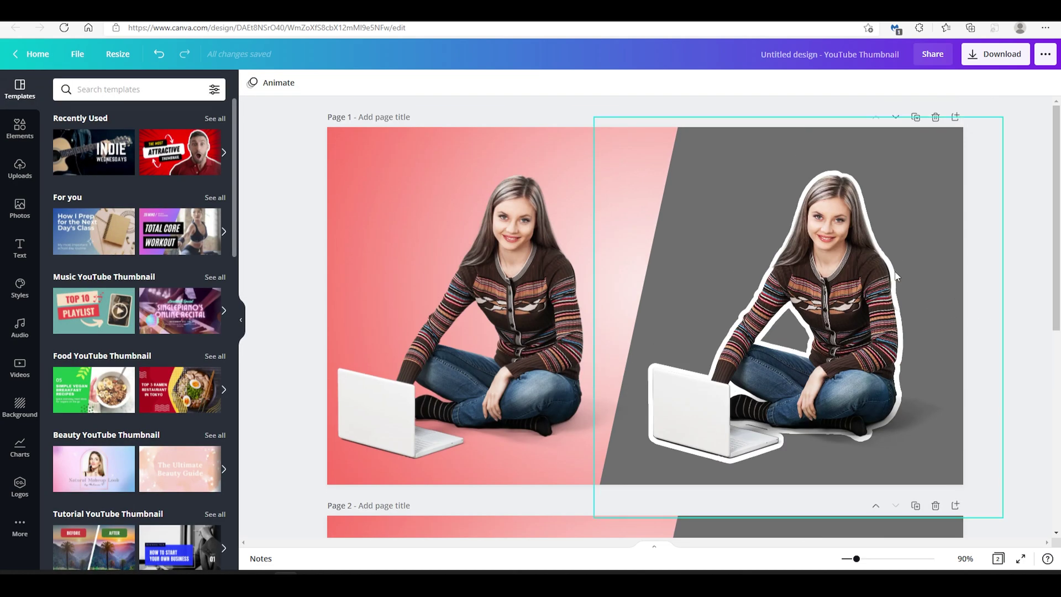
{"action": "left_click", "coordinate": [987, 264]}
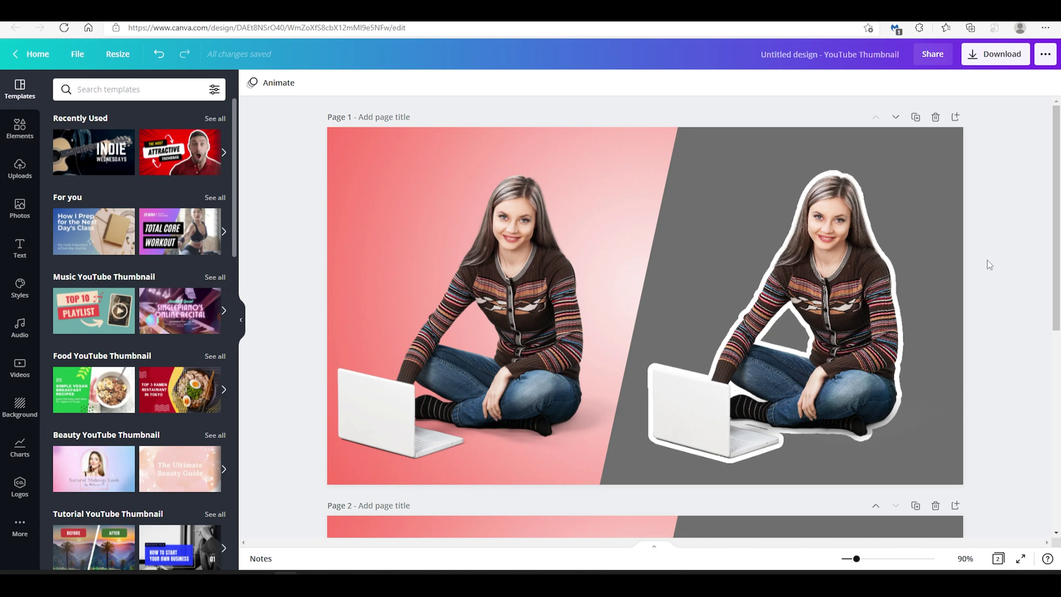
{"action": "scroll", "coordinate": [986, 270], "scroll_direction": "down", "scroll_amount": 5}
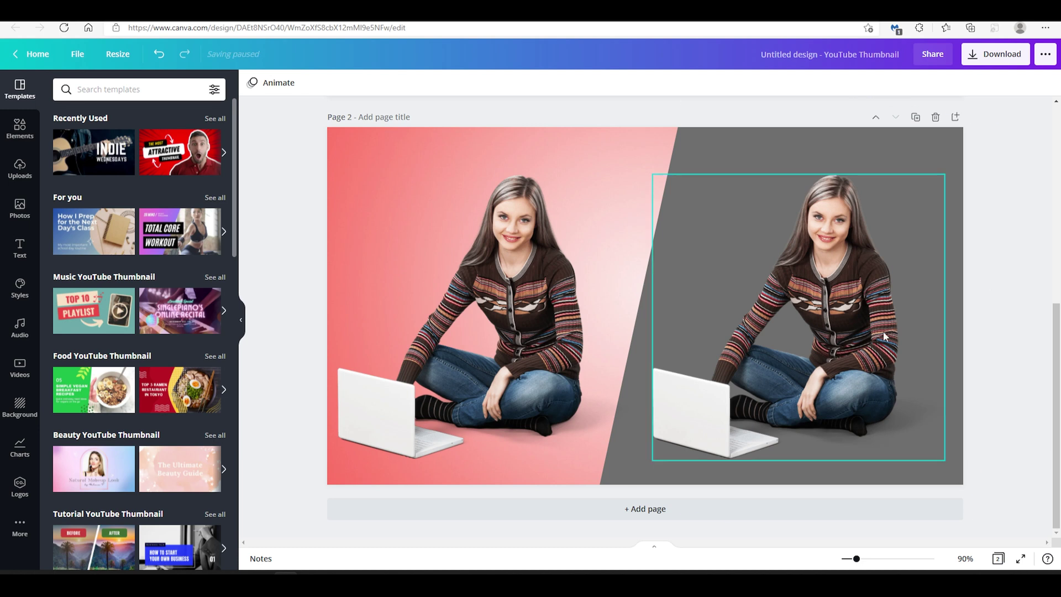
{"action": "left_click", "coordinate": [862, 319]}
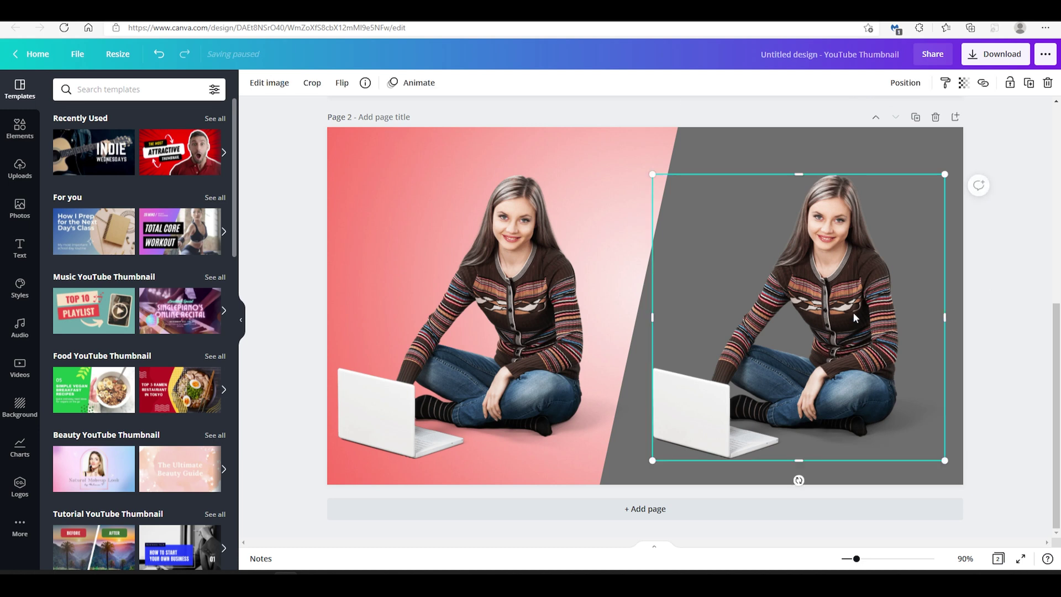
{"action": "left_click_drag", "start_coordinate": [852, 312], "coordinate": [841, 339]}
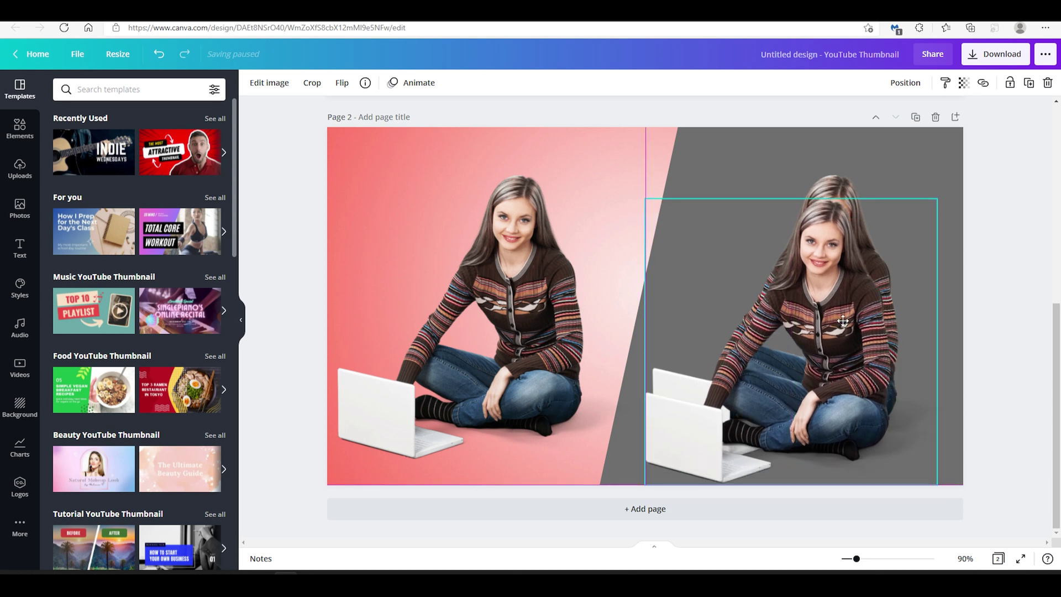
{"action": "key", "text": "ctrl+z"}
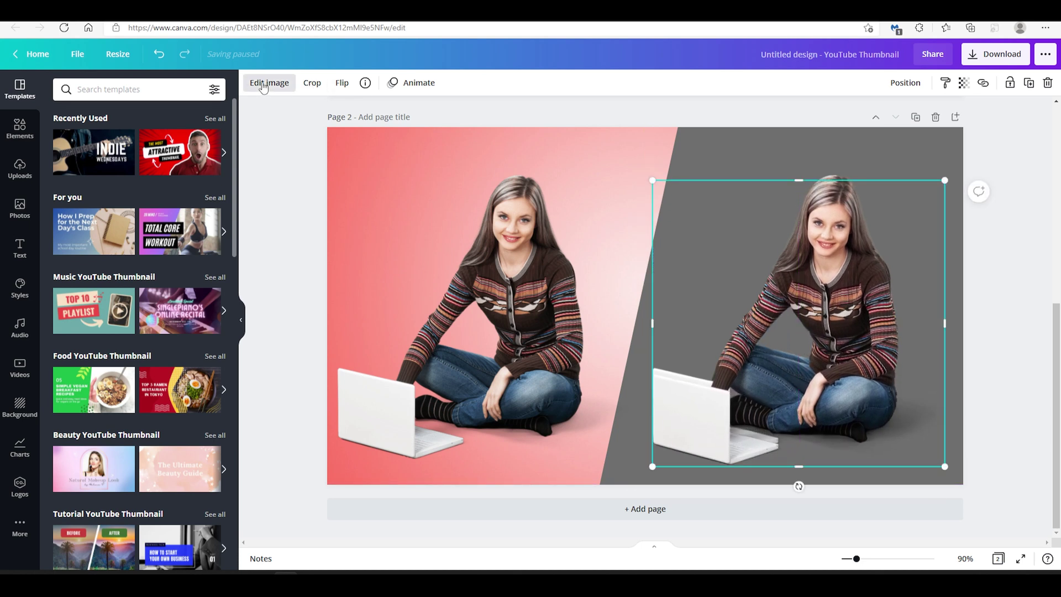
- Raise the page 2 cutout's brightness, max its contrast, and set Saturation to -100
{"action": "left_click", "coordinate": [268, 83]}
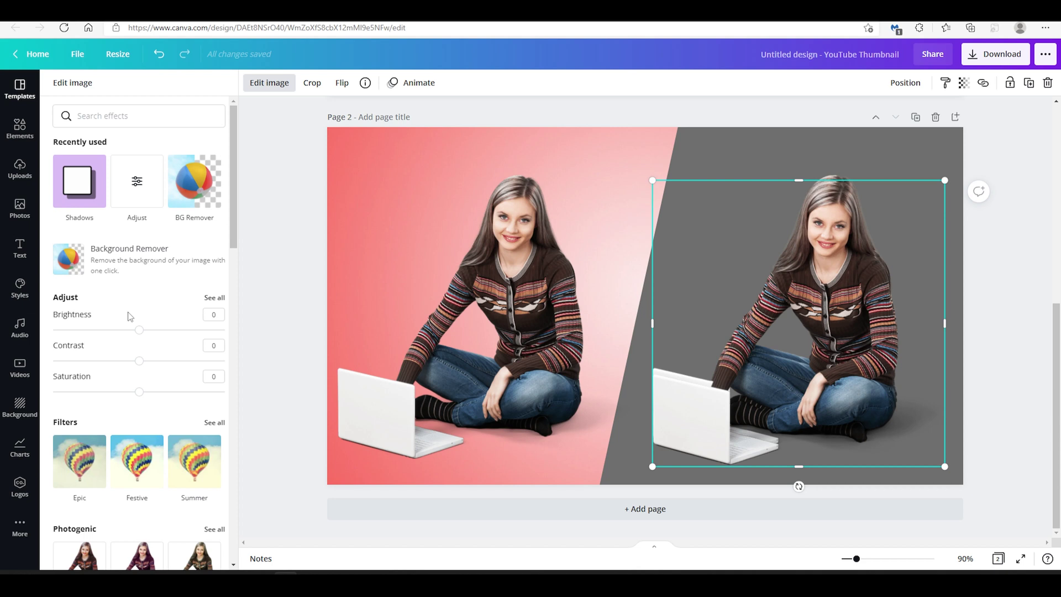
{"action": "left_click", "coordinate": [214, 298]}
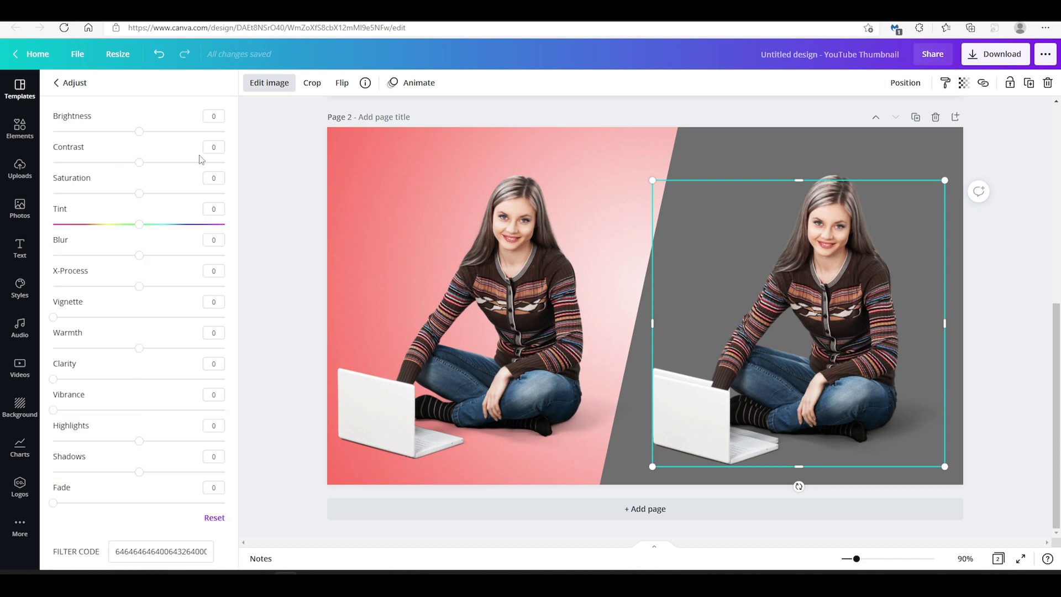
{"action": "left_click_drag", "start_coordinate": [139, 132], "coordinate": [217, 132]}
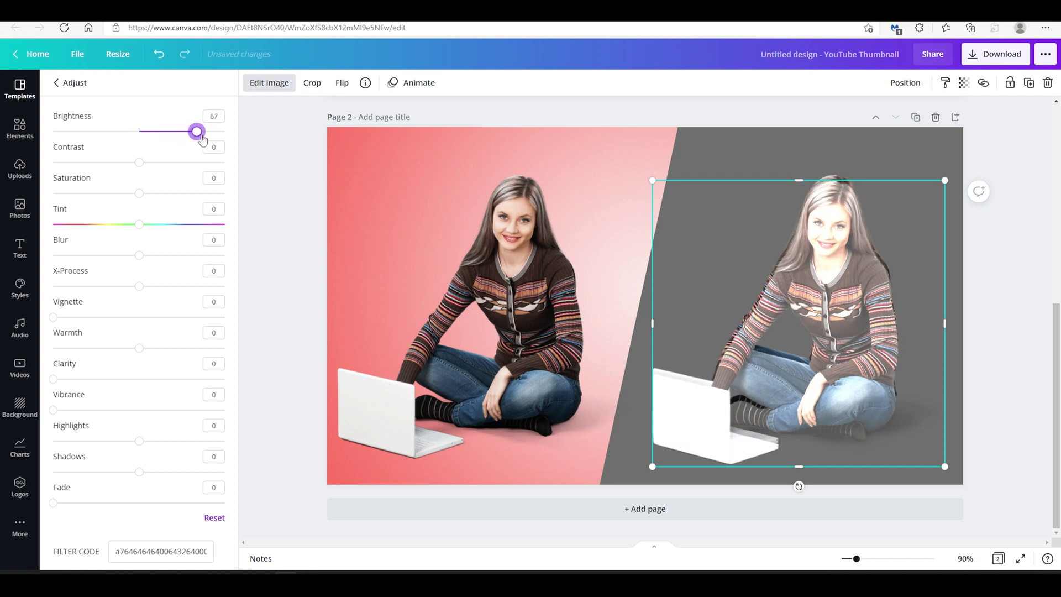
{"action": "left_click_drag", "start_coordinate": [140, 163], "coordinate": [225, 163]}
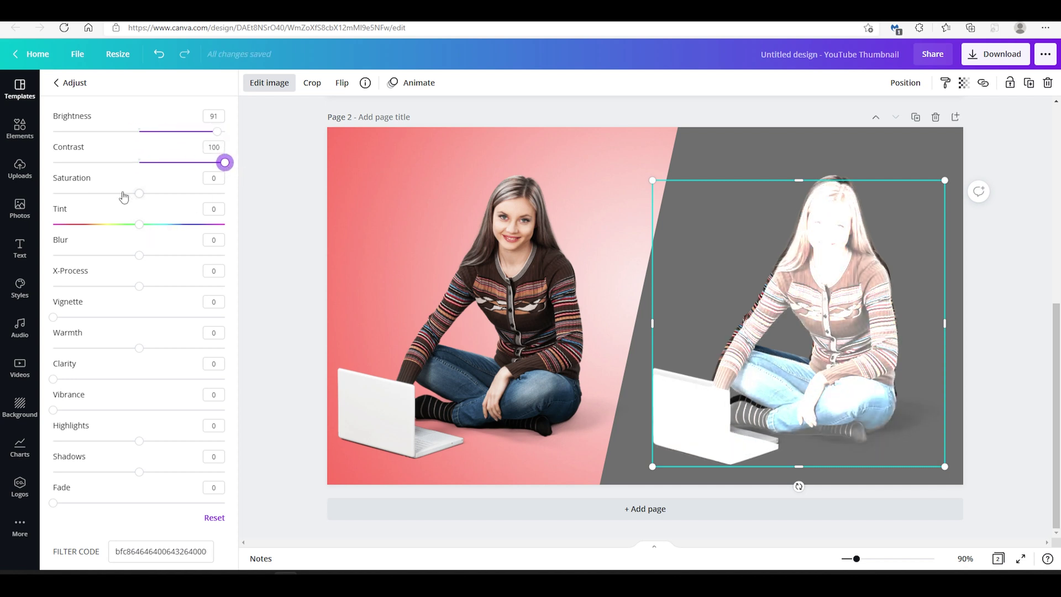
{"action": "left_click_drag", "start_coordinate": [139, 193], "coordinate": [52, 193]}
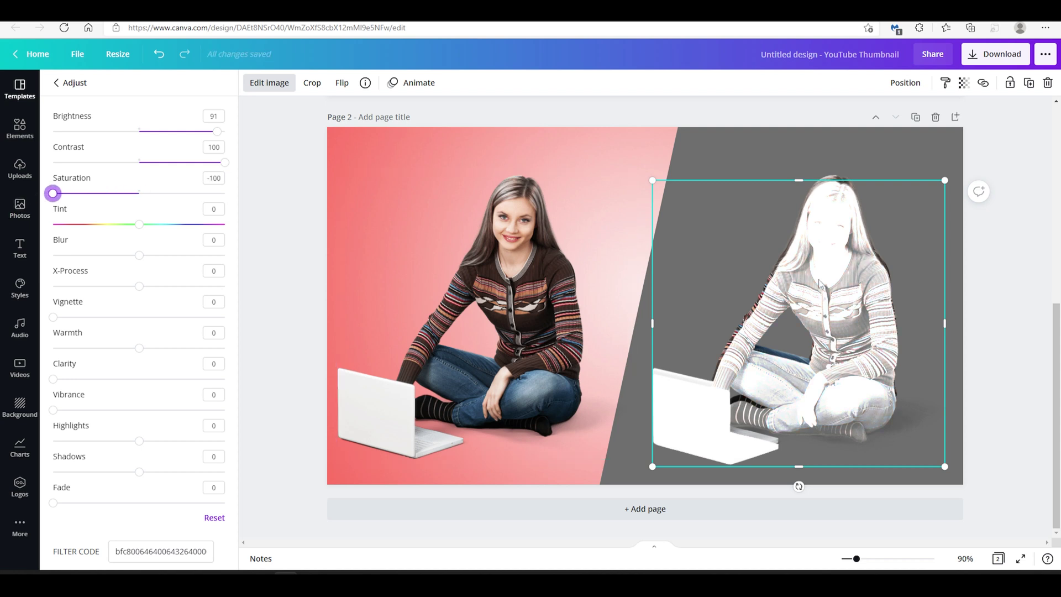
- Nudge the silhouette up-left and enlarge it slightly
{"action": "key", "text": "Up"}
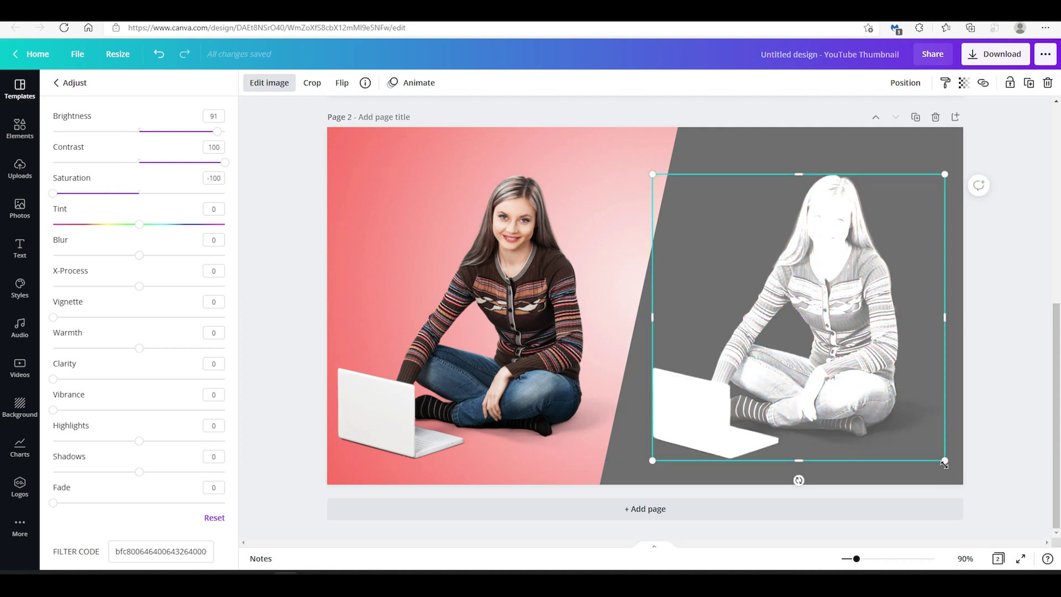
{"action": "left_click_drag", "start_coordinate": [945, 460], "coordinate": [956, 470]}
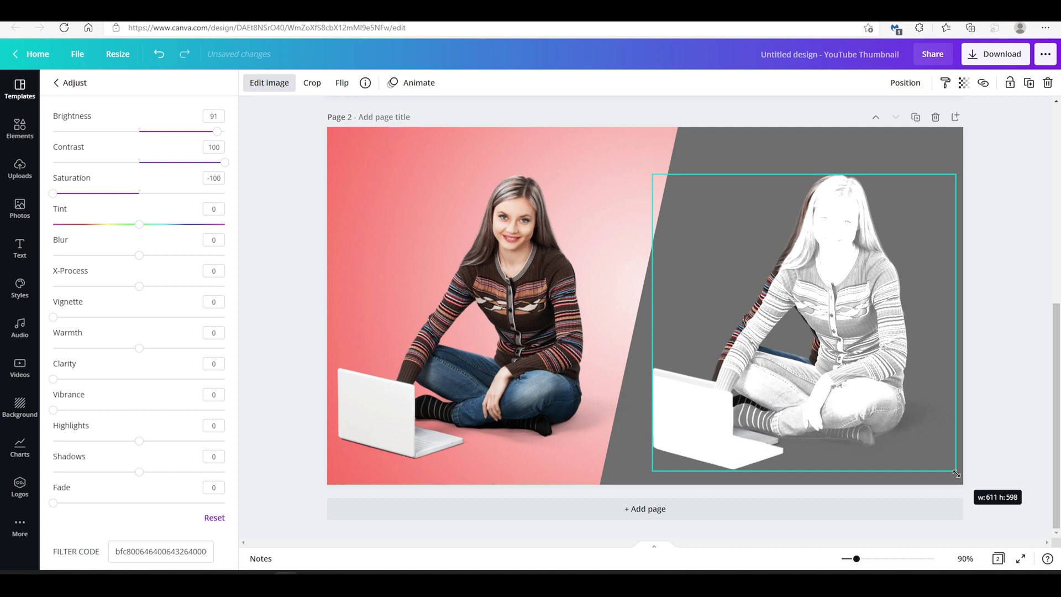
{"action": "left_click_drag", "start_coordinate": [900, 422], "coordinate": [894, 416]}
- Send the white silhouette behind the coloured woman and nudge it into alignment
{"action": "right_click", "coordinate": [891, 419]}
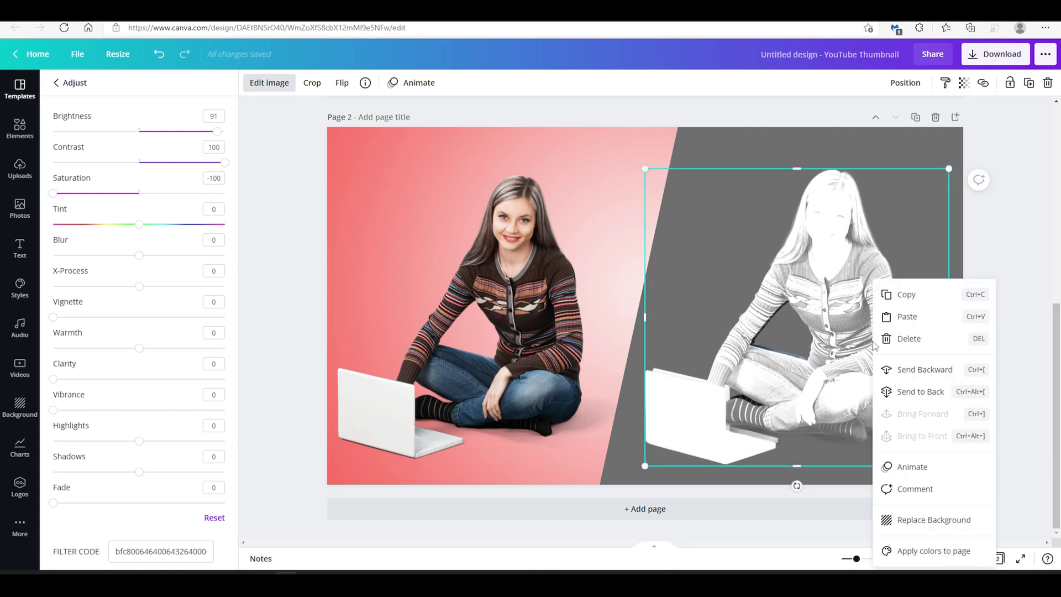
{"action": "left_click", "coordinate": [919, 370]}
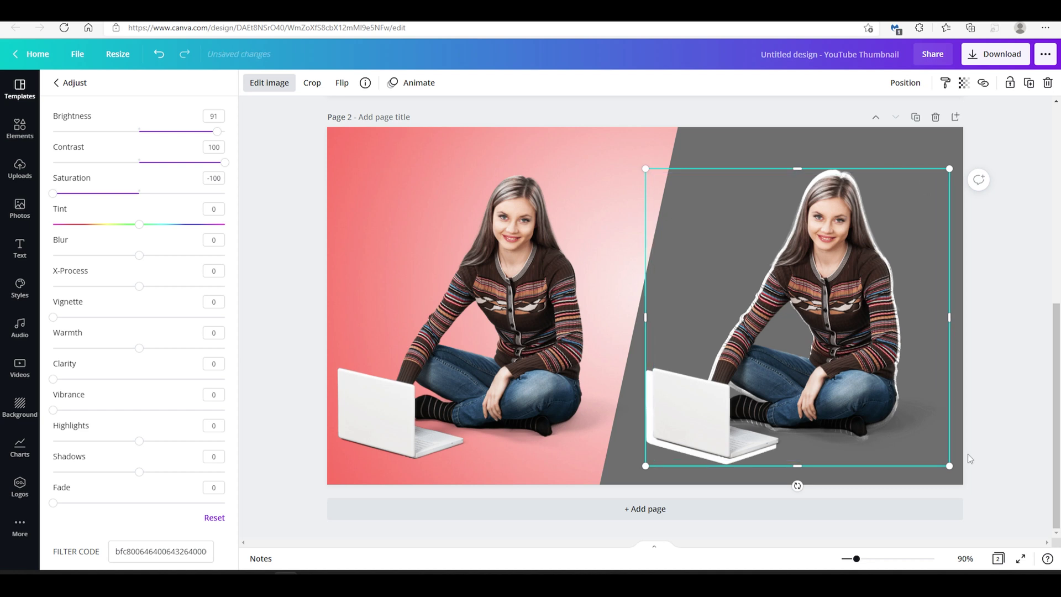
{"action": "key", "text": "Right"}
{"action": "key", "text": "Right"}
{"action": "key", "text": "Up"}
{"action": "key", "text": "Down"}
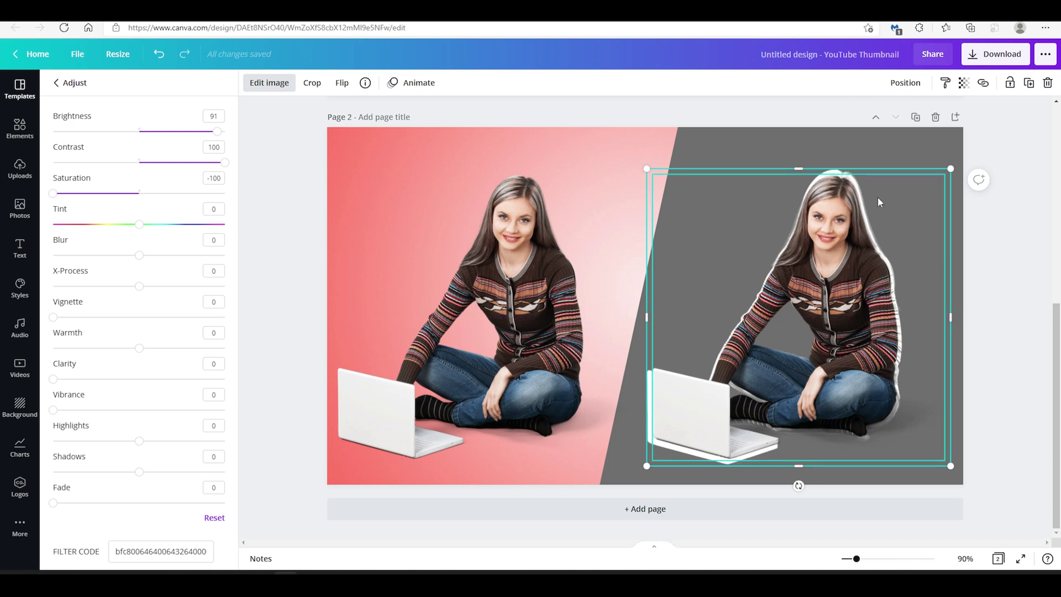
{"action": "left_click", "coordinate": [848, 339]}
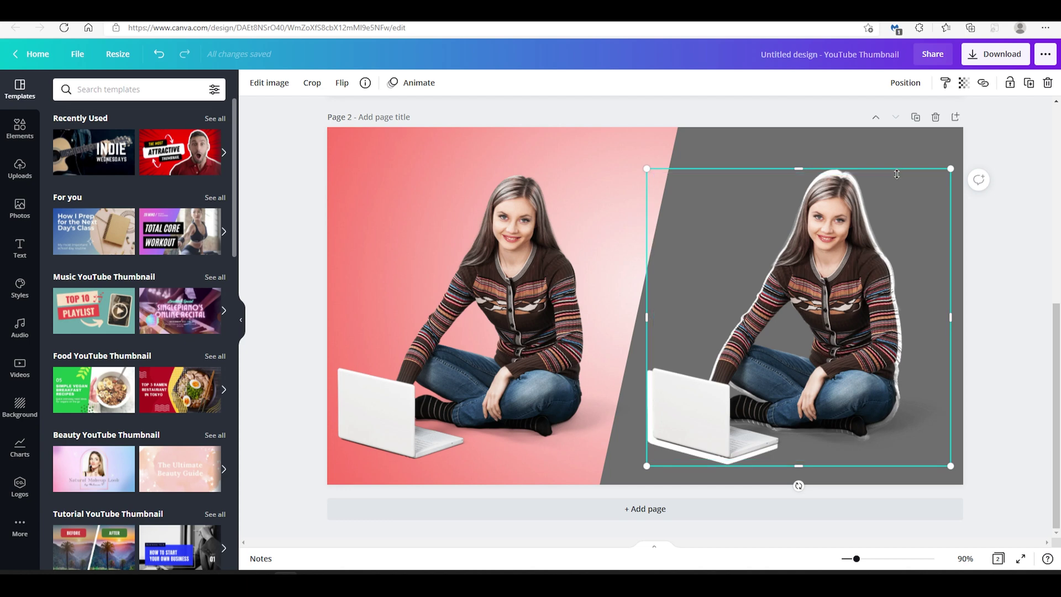
{"action": "scroll", "coordinate": [937, 270], "scroll_direction": "up", "scroll_amount": 2}
{"action": "scroll", "coordinate": [926, 324], "scroll_direction": "up", "scroll_amount": 1}
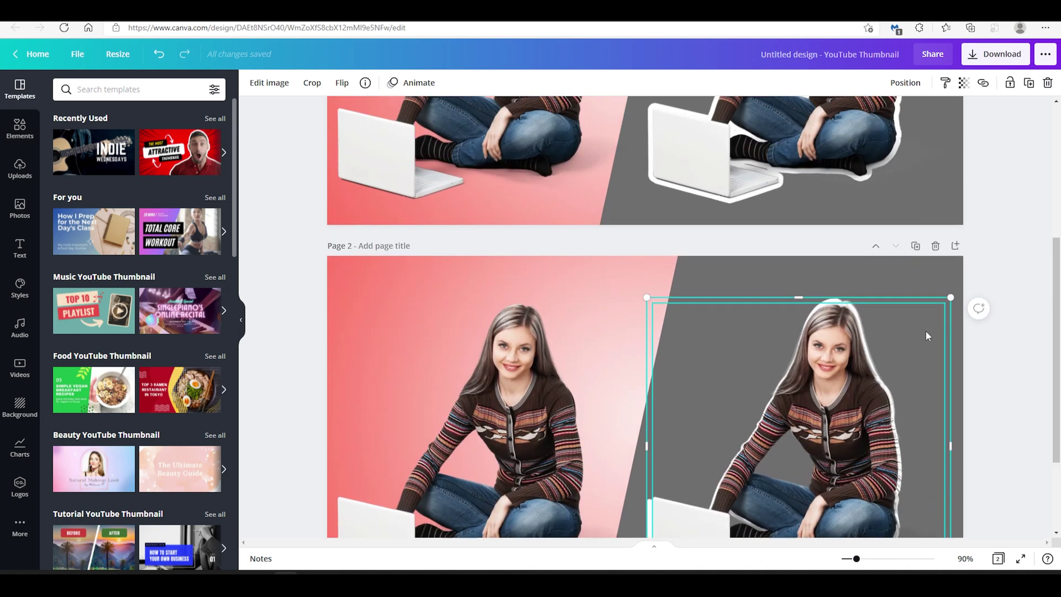
{"action": "scroll", "coordinate": [925, 332], "scroll_direction": "up", "scroll_amount": 2}
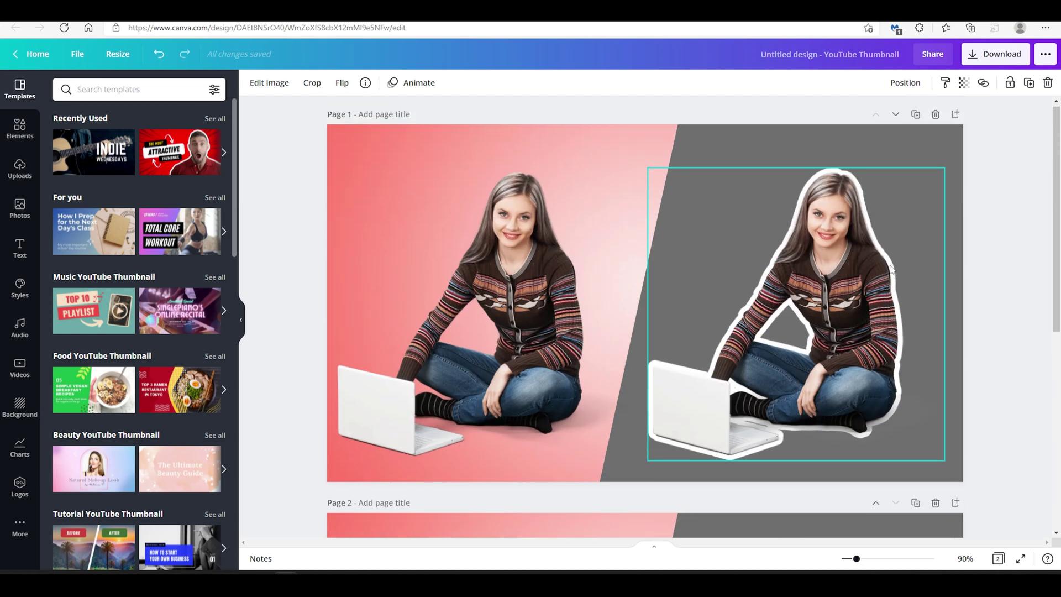
{"action": "scroll", "coordinate": [925, 332], "scroll_direction": "up", "scroll_amount": 2}
- Delete page 1's outlined cutout and move a Ctrl+D copy of the woman right
{"action": "left_click", "coordinate": [904, 232]}
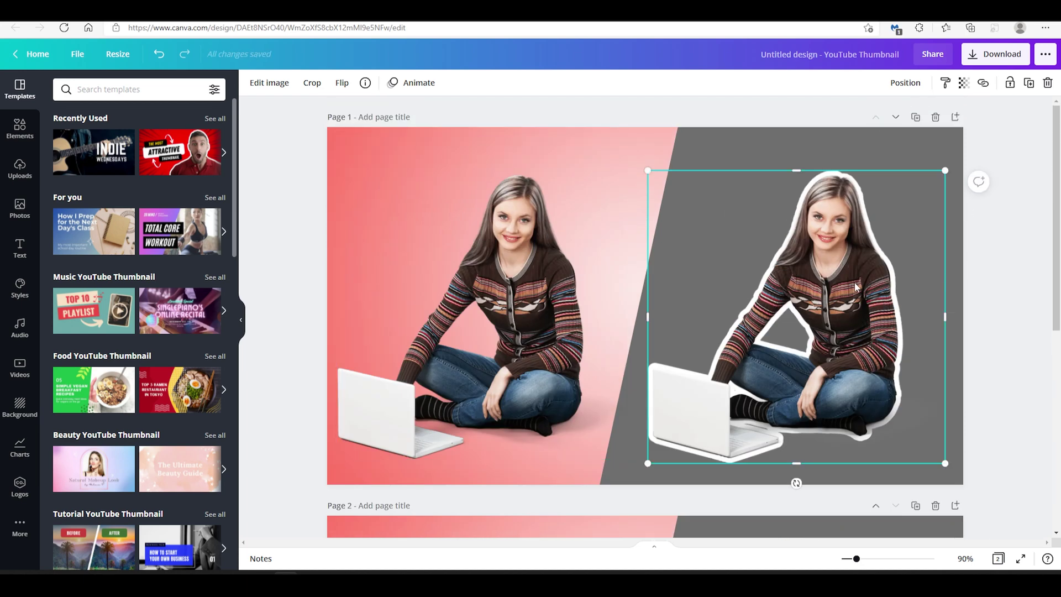
{"action": "key", "text": "Delete"}
{"action": "left_click", "coordinate": [497, 273]}
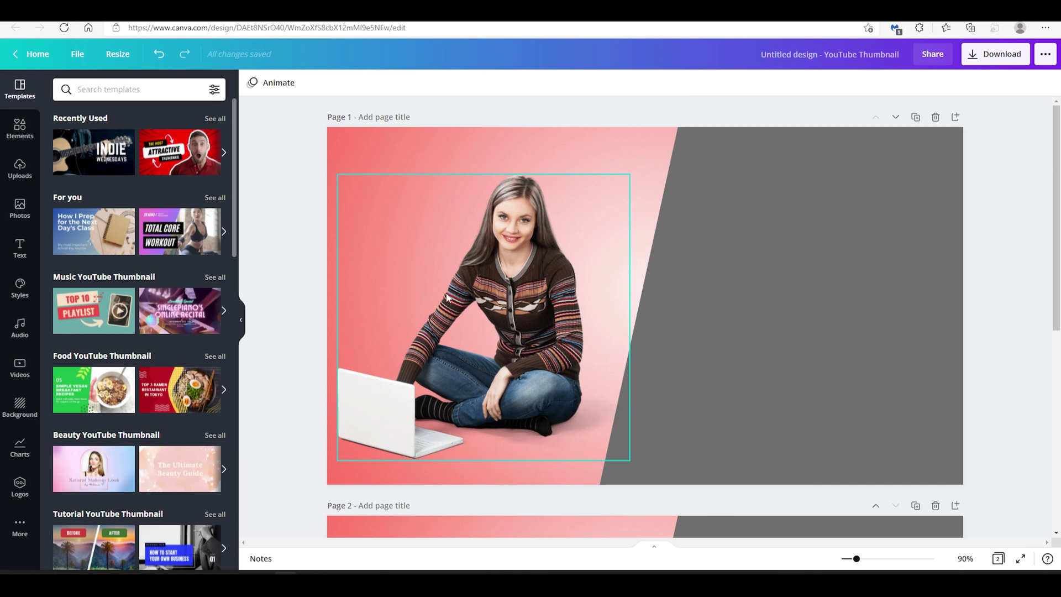
{"action": "key", "text": "ctrl+d"}
{"action": "left_click_drag", "start_coordinate": [455, 290], "coordinate": [775, 268]}
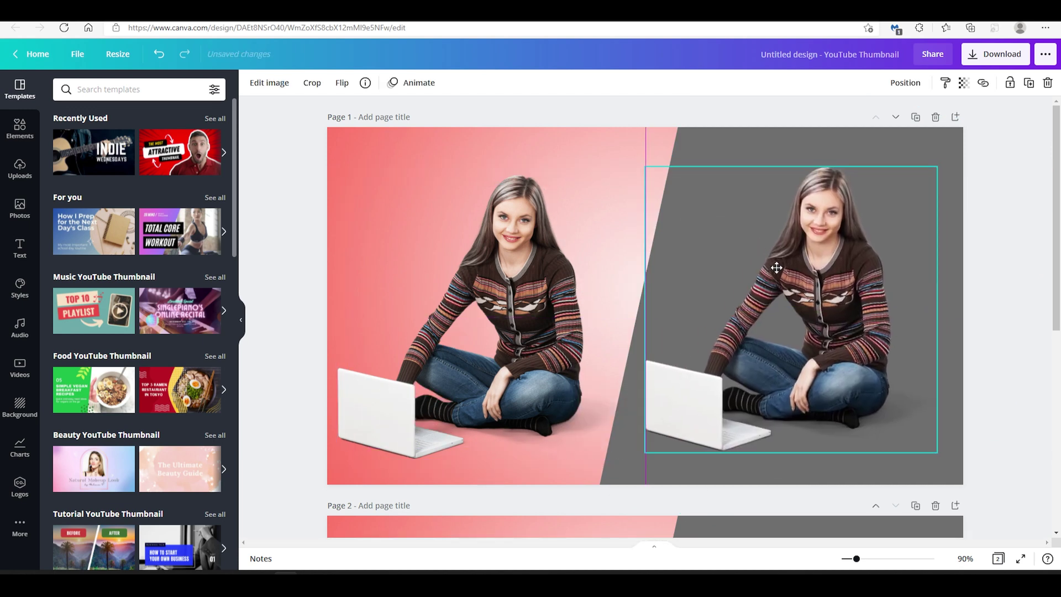
- Give the page 1 copy a yellow Glow with Blur 0, Transparency 100, Size 11
{"action": "left_click", "coordinate": [269, 82]}
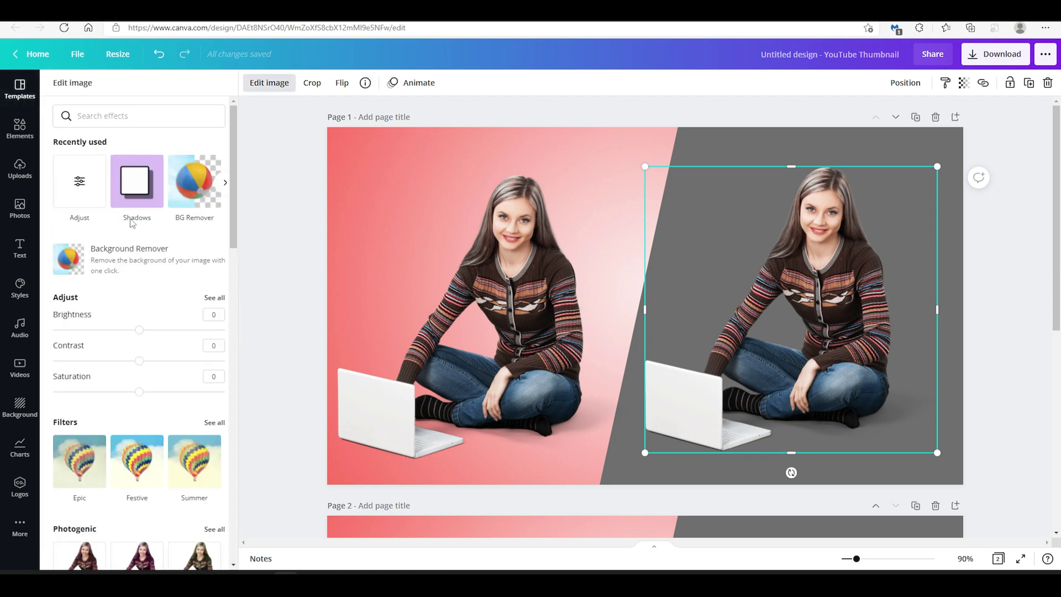
{"action": "left_click", "coordinate": [137, 182]}
{"action": "left_click", "coordinate": [130, 197]}
{"action": "left_click", "coordinate": [146, 145]}
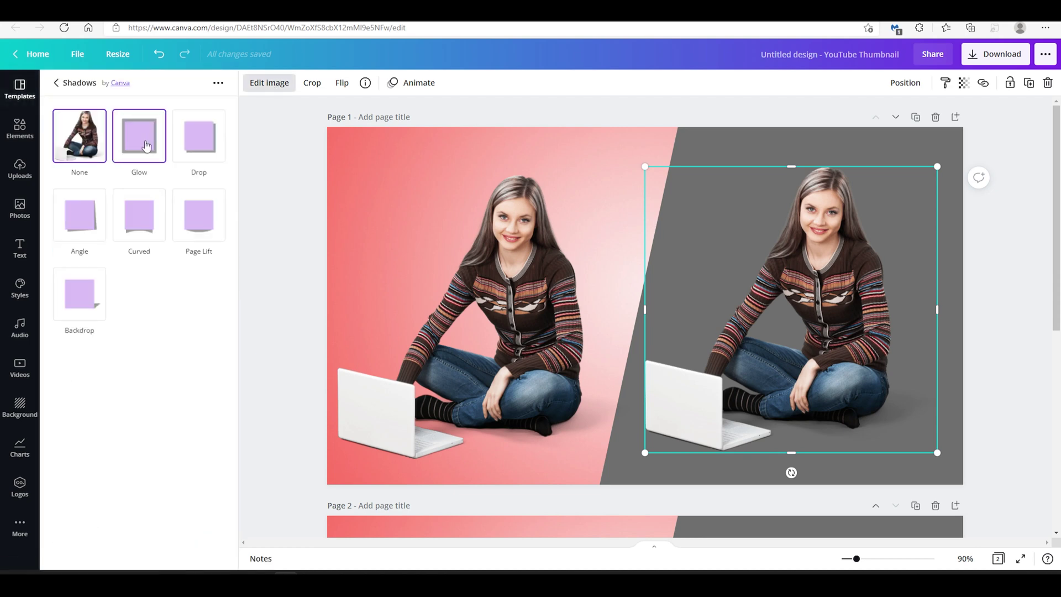
{"action": "left_click", "coordinate": [138, 142]}
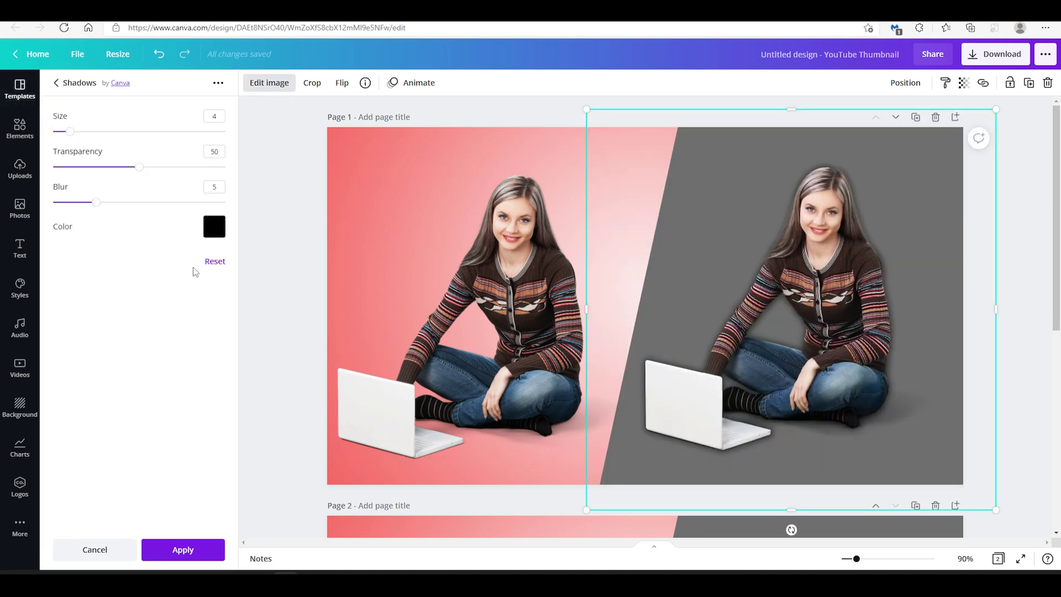
{"action": "left_click_drag", "start_coordinate": [91, 203], "coordinate": [50, 203]}
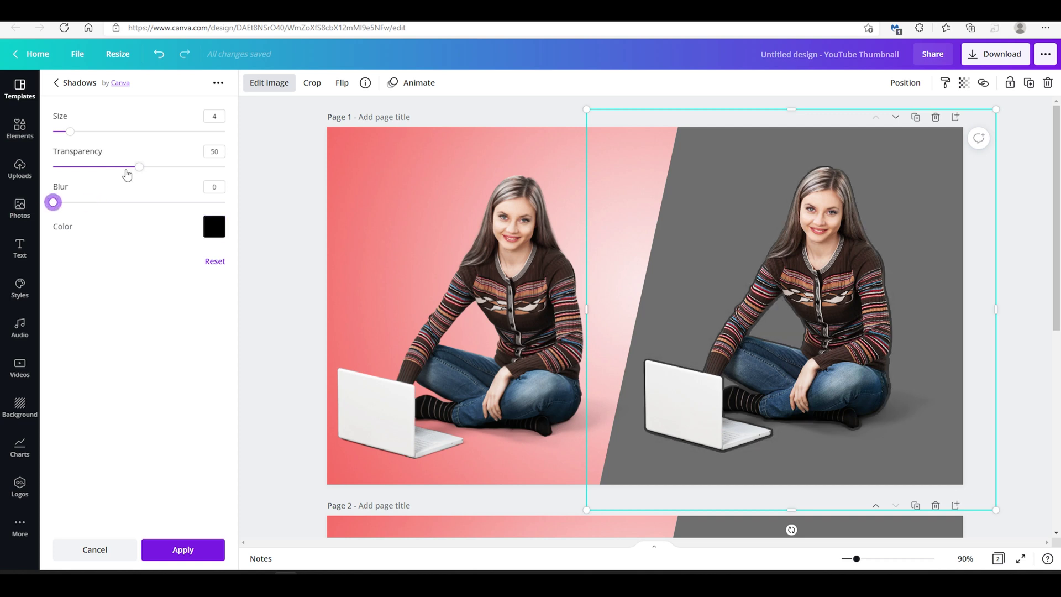
{"action": "left_click_drag", "start_coordinate": [138, 167], "coordinate": [225, 167]}
{"action": "left_click_drag", "start_coordinate": [74, 132], "coordinate": [100, 132]}
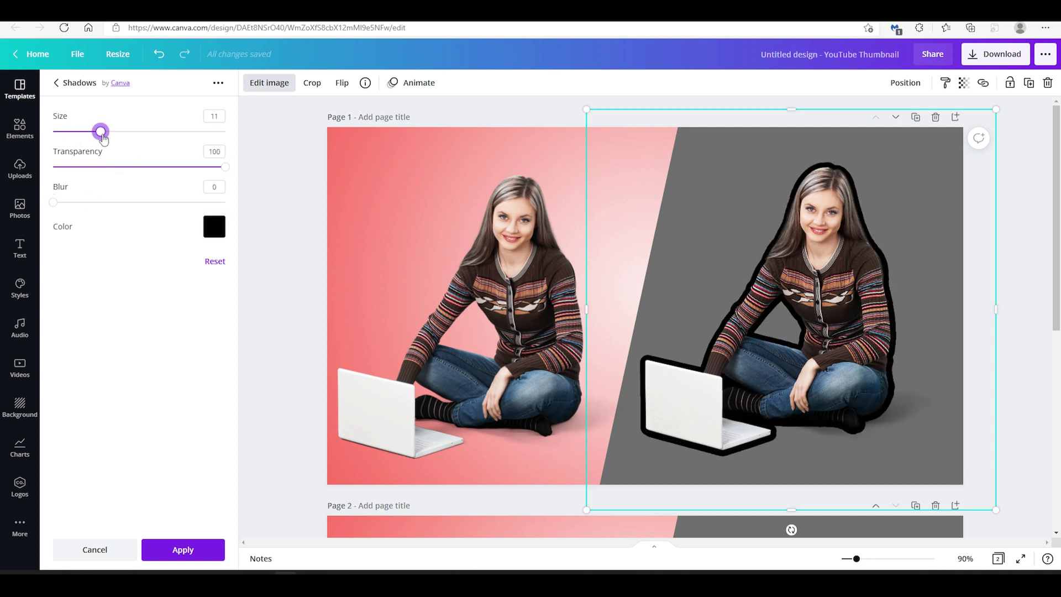
{"action": "left_click", "coordinate": [214, 227]}
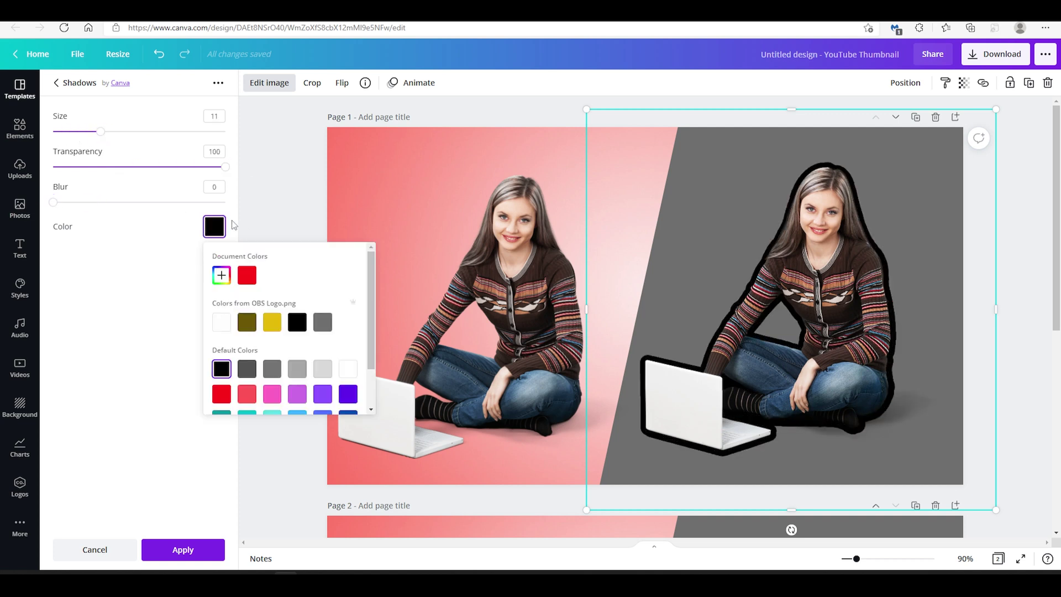
{"action": "left_click", "coordinate": [272, 322]}
{"action": "scroll", "coordinate": [271, 329], "scroll_direction": "down", "scroll_amount": 1}
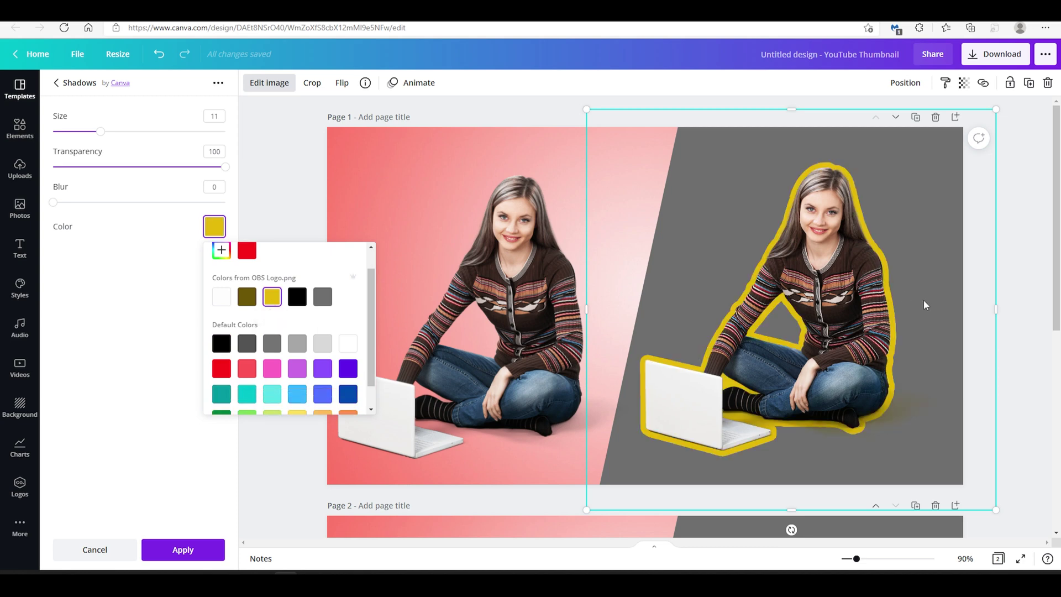
- Tint the page 2 silhouette with a colour using the Adjust settings
{"action": "left_click", "coordinate": [1018, 320]}
{"action": "scroll", "coordinate": [1008, 355], "scroll_direction": "down", "scroll_amount": 3}
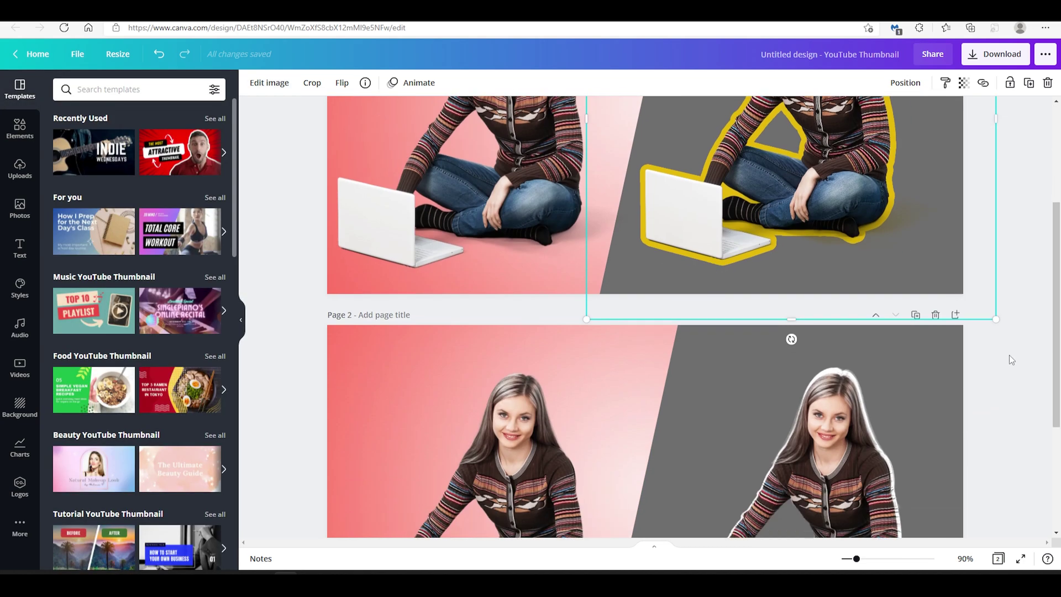
{"action": "scroll", "coordinate": [1009, 354], "scroll_direction": "down", "scroll_amount": 2}
{"action": "scroll", "coordinate": [1007, 357], "scroll_direction": "down", "scroll_amount": 2}
{"action": "left_click", "coordinate": [838, 360]}
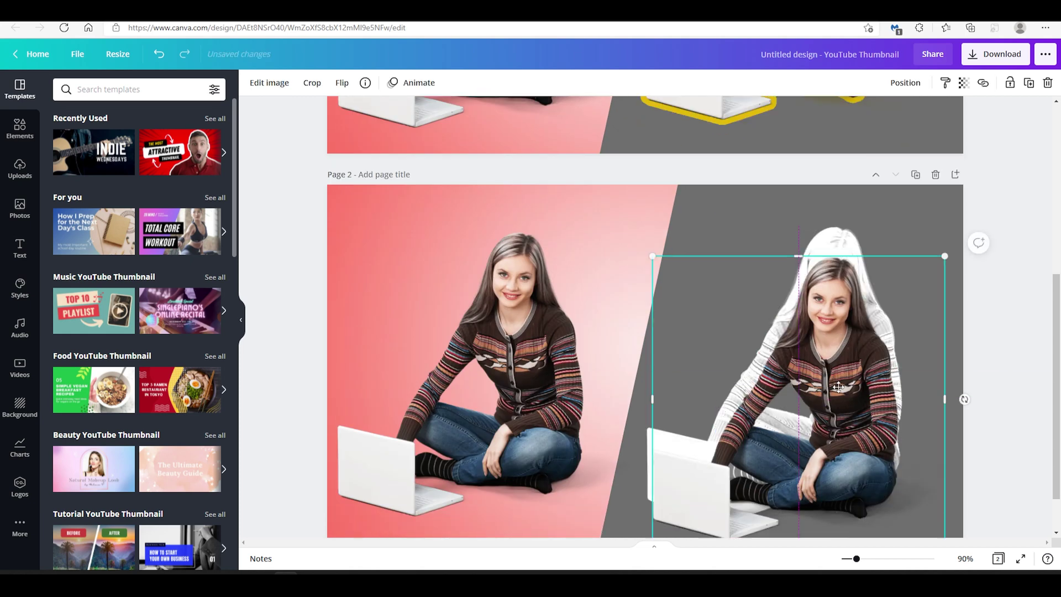
{"action": "left_click", "coordinate": [268, 82]}
{"action": "left_click", "coordinate": [212, 297]}
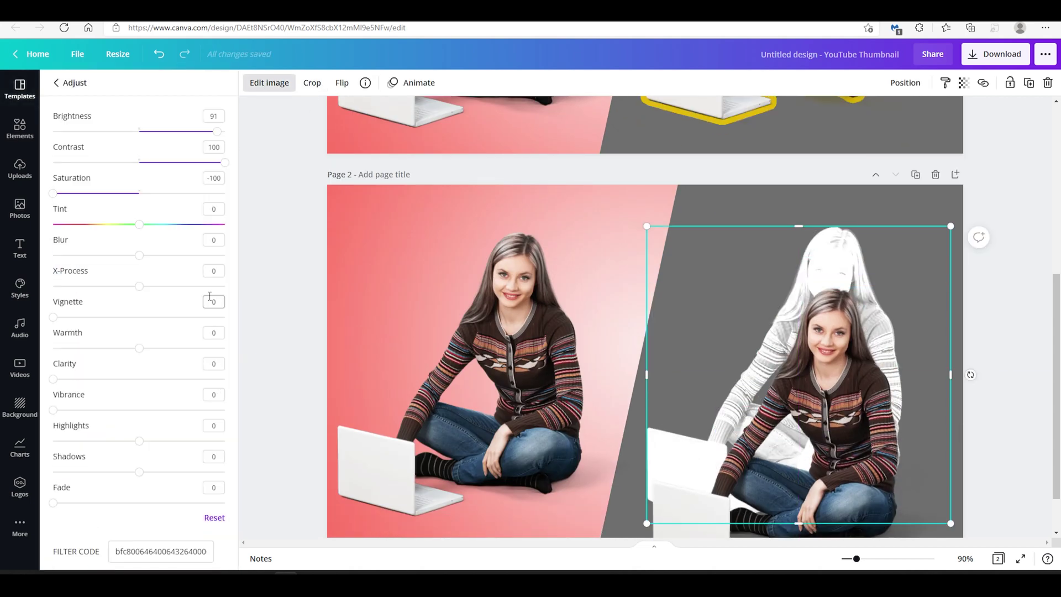
{"action": "mouse_move", "coordinate": [138, 224]}
{"action": "left_mouse_down"}
{"action": "mouse_move", "coordinate": [53, 224]}
{"action": "mouse_move", "coordinate": [61, 193]}
{"action": "mouse_move", "coordinate": [224, 193]}
{"action": "left_mouse_up"}
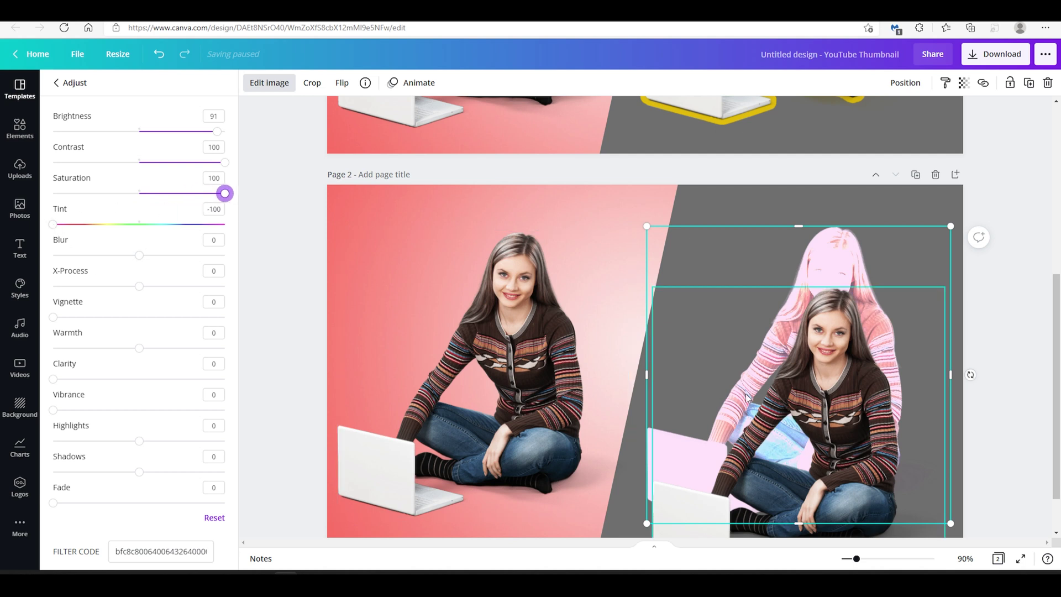
- Move the coloured woman slightly up to sit over the silhouette
{"action": "left_click", "coordinate": [838, 404]}
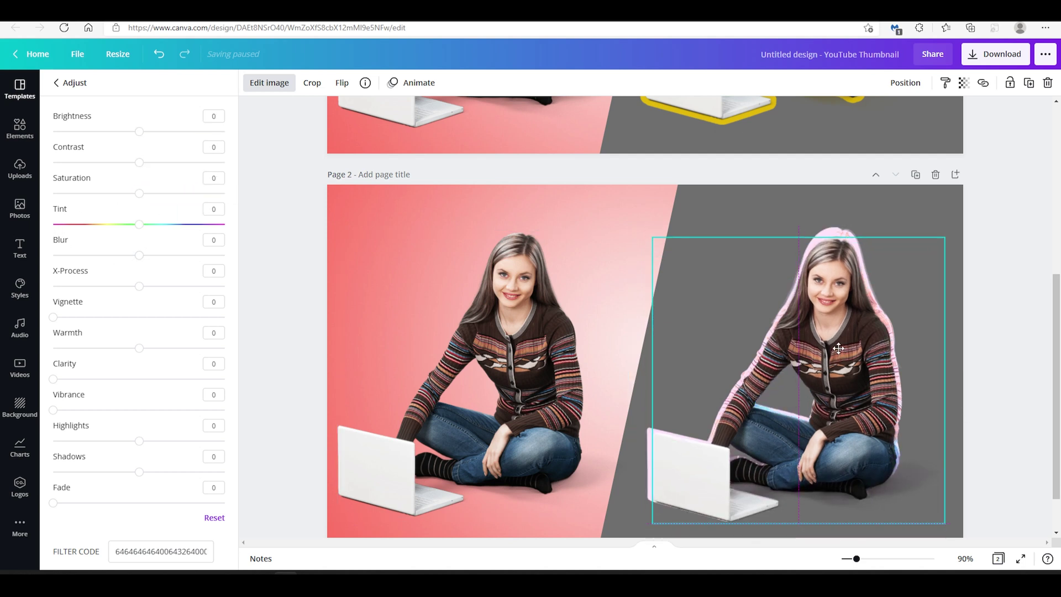
{"action": "left_click_drag", "start_coordinate": [838, 352], "coordinate": [837, 348]}
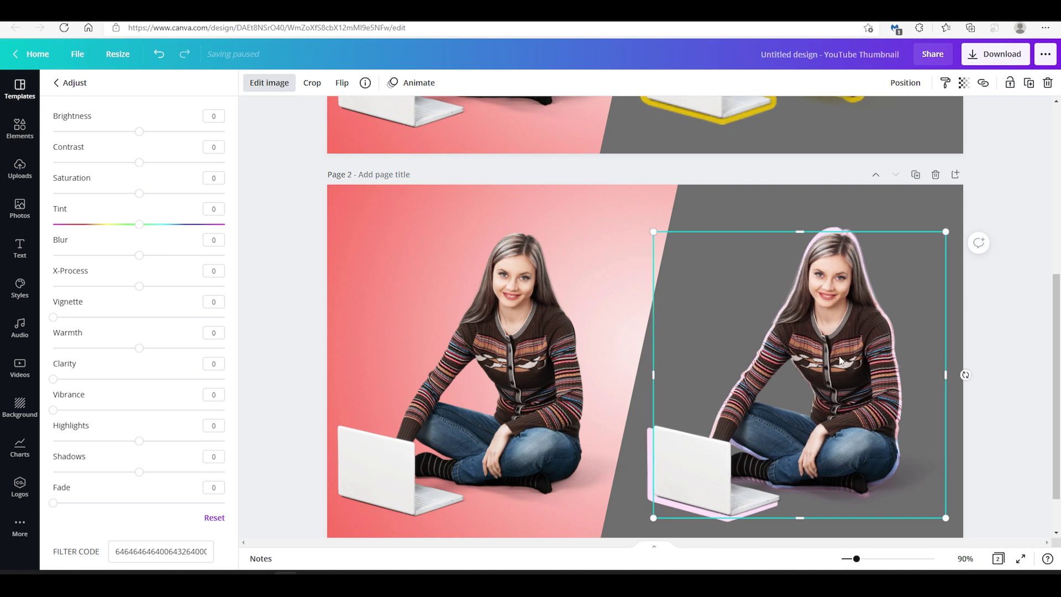
{"action": "scroll", "coordinate": [840, 352], "scroll_direction": "up", "scroll_amount": 3}
{"action": "left_click", "coordinate": [931, 345]}
{"action": "scroll", "coordinate": [770, 209], "scroll_direction": "up", "scroll_amount": 3}
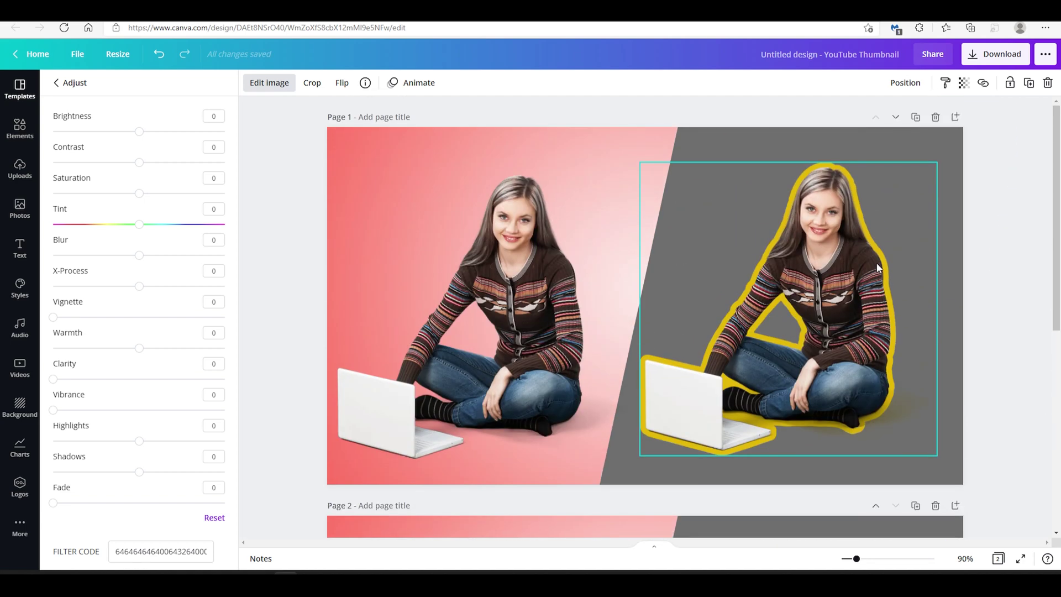
{"action": "scroll", "coordinate": [875, 266], "scroll_direction": "down", "scroll_amount": 3}
{"action": "left_click", "coordinate": [915, 397]}
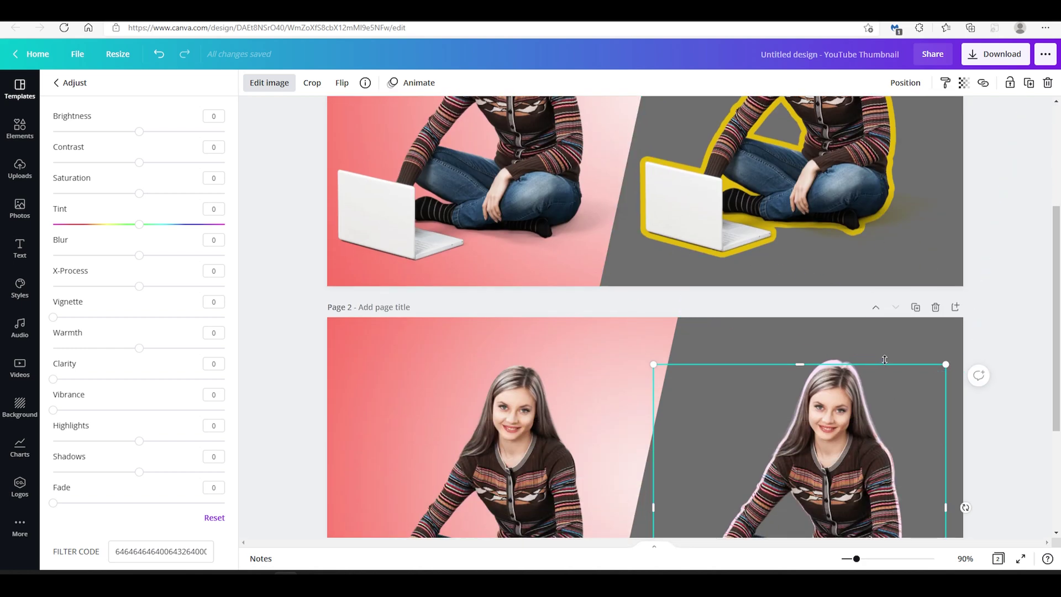
{"action": "left_click", "coordinate": [984, 412]}
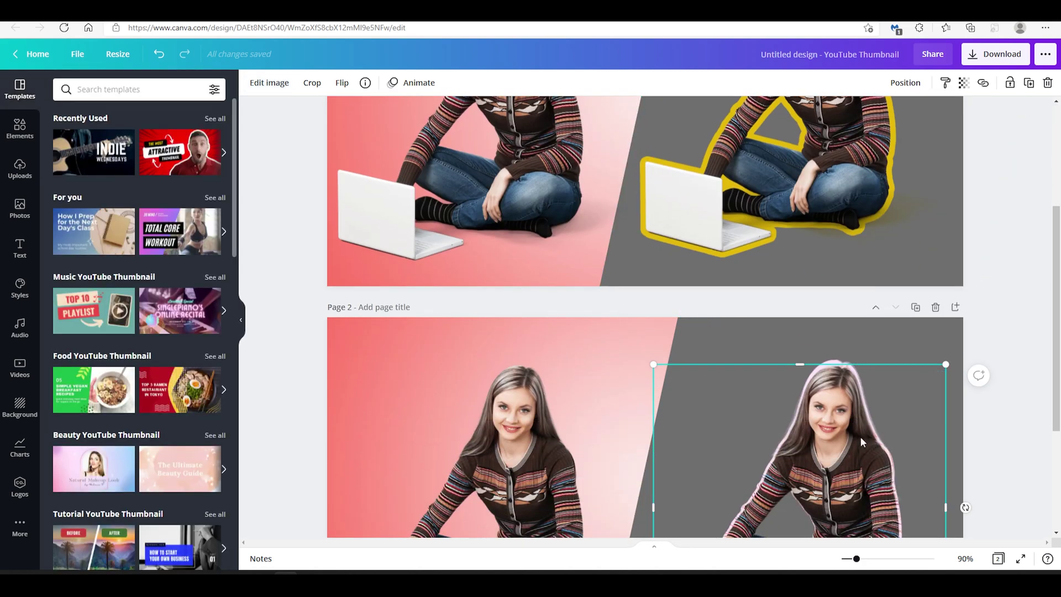
{"action": "scroll", "coordinate": [996, 401], "scroll_direction": "up", "scroll_amount": 3}
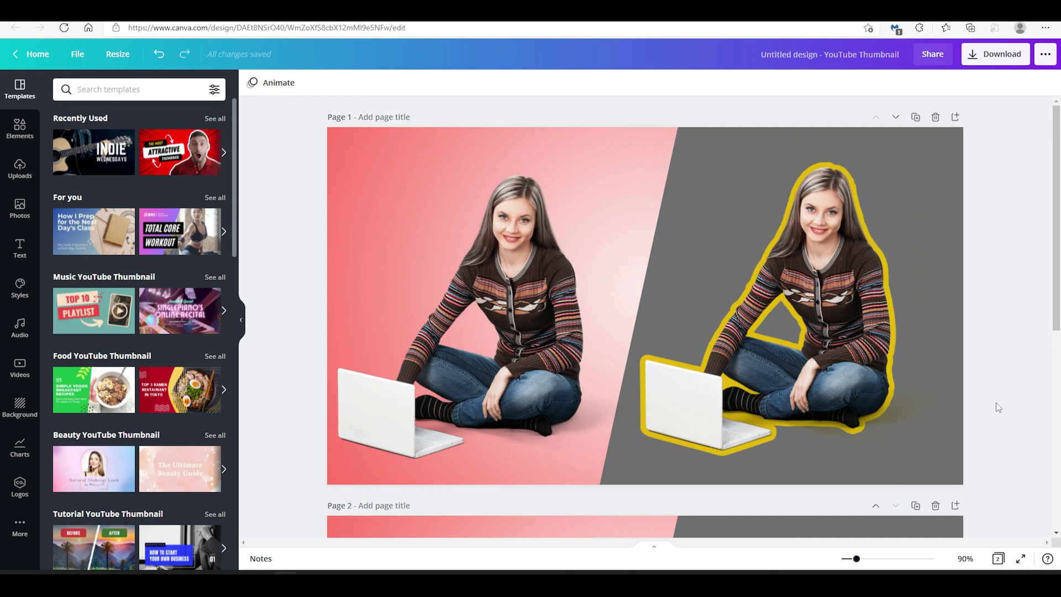